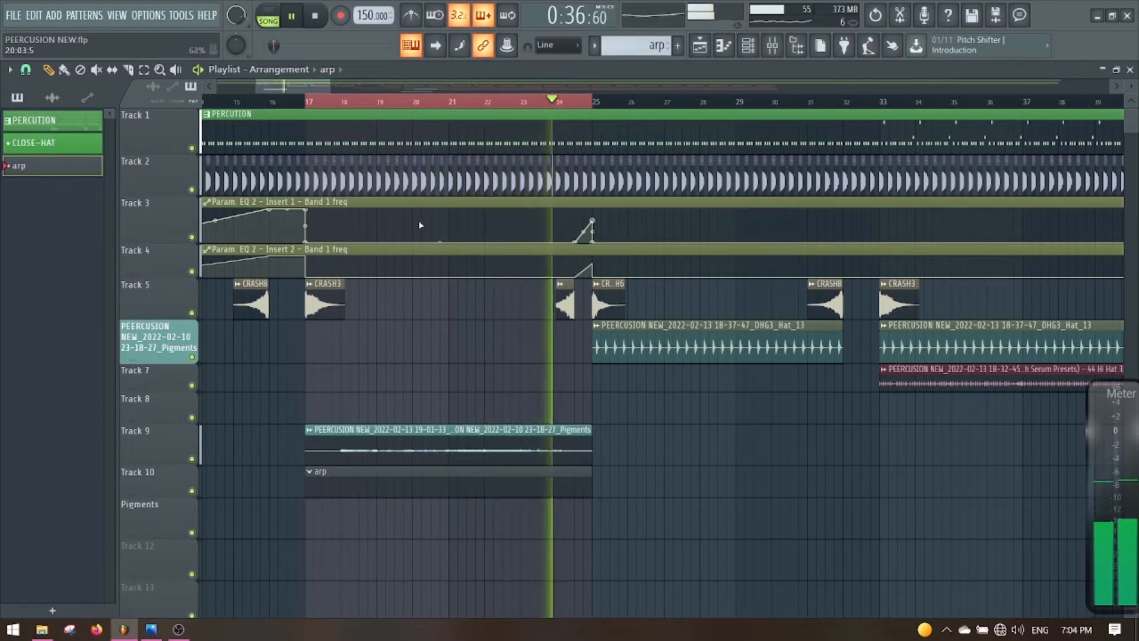
Stop playback and load ValhallaFreqEcho into slot 3 of the Pigments track on mixer insert 14, with its window over the playlist.
key("space")
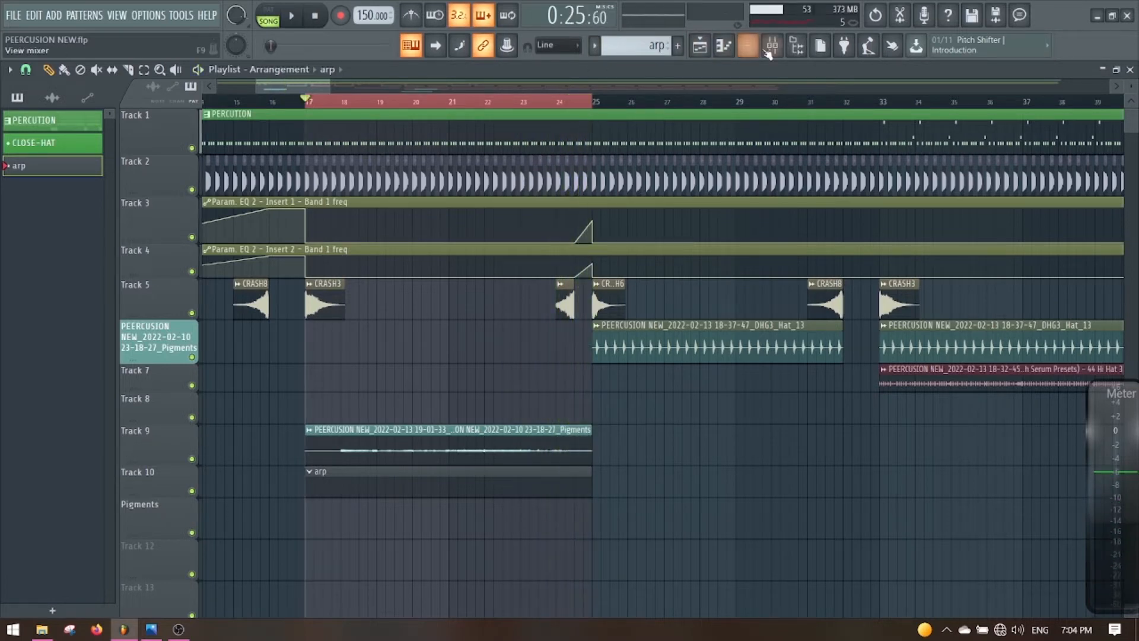
left_click(771, 46)
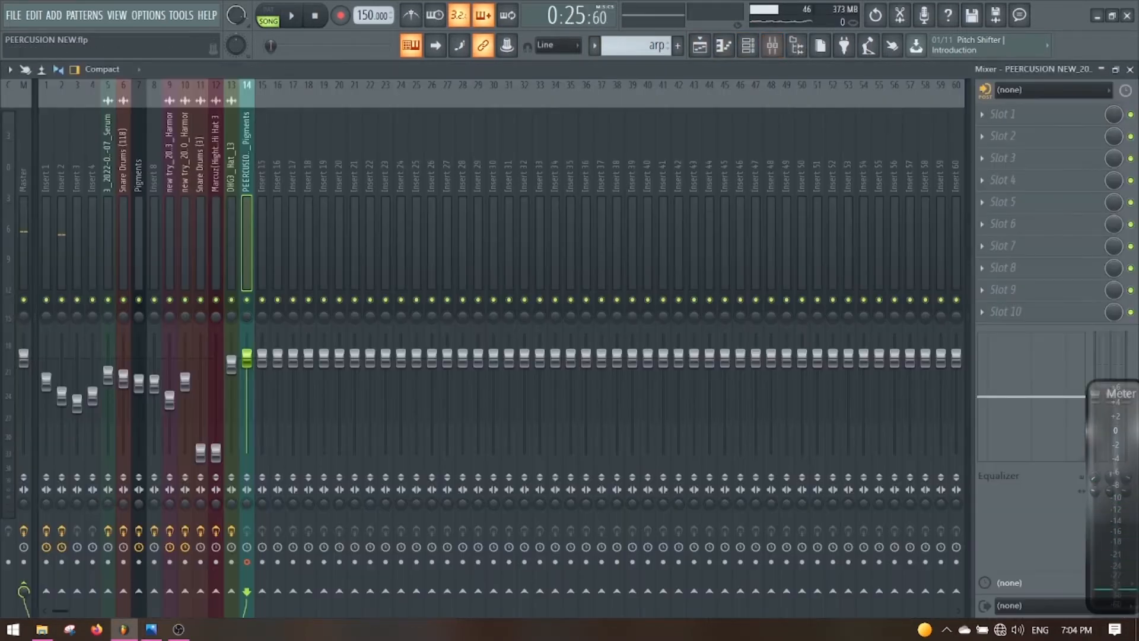
left_click(1042, 161)
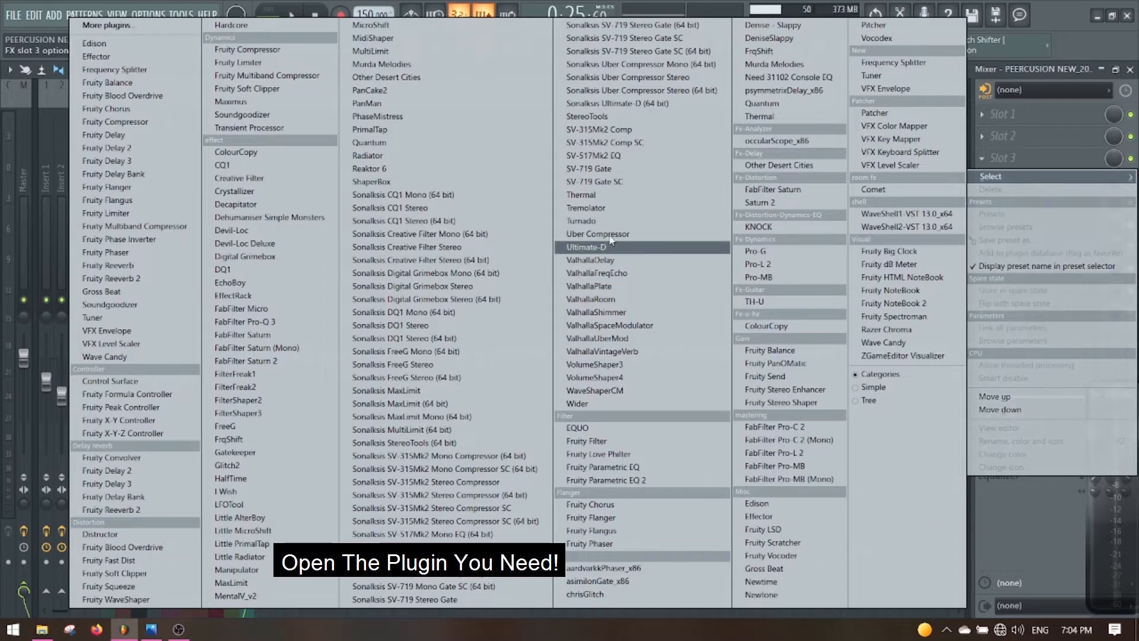
left_click(681, 273)
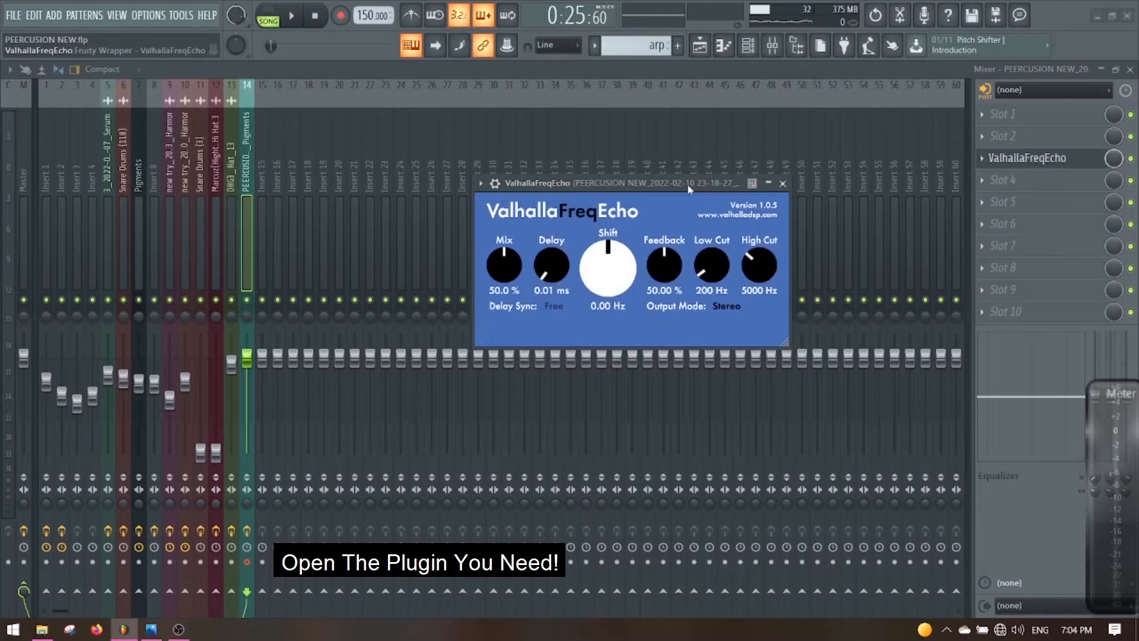
left_click(1131, 70)
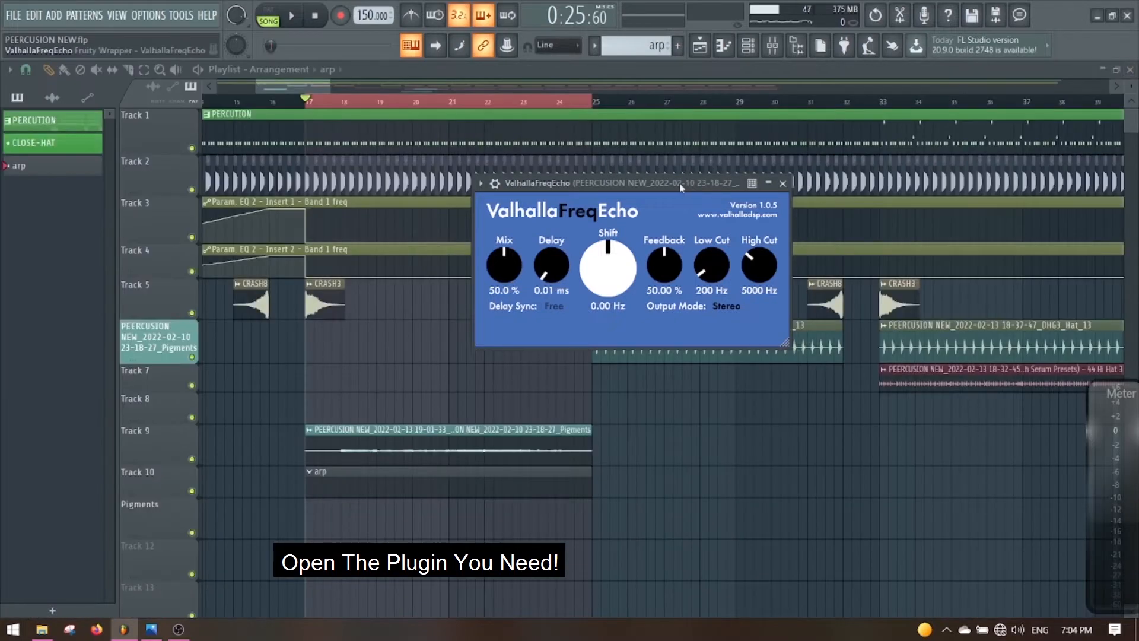
left_click_drag(681, 188, 726, 188)
Audition different ValhallaFreqEcho Shift amounts during loop playback, leaving Shift at 1.99 Hz.
key("space")
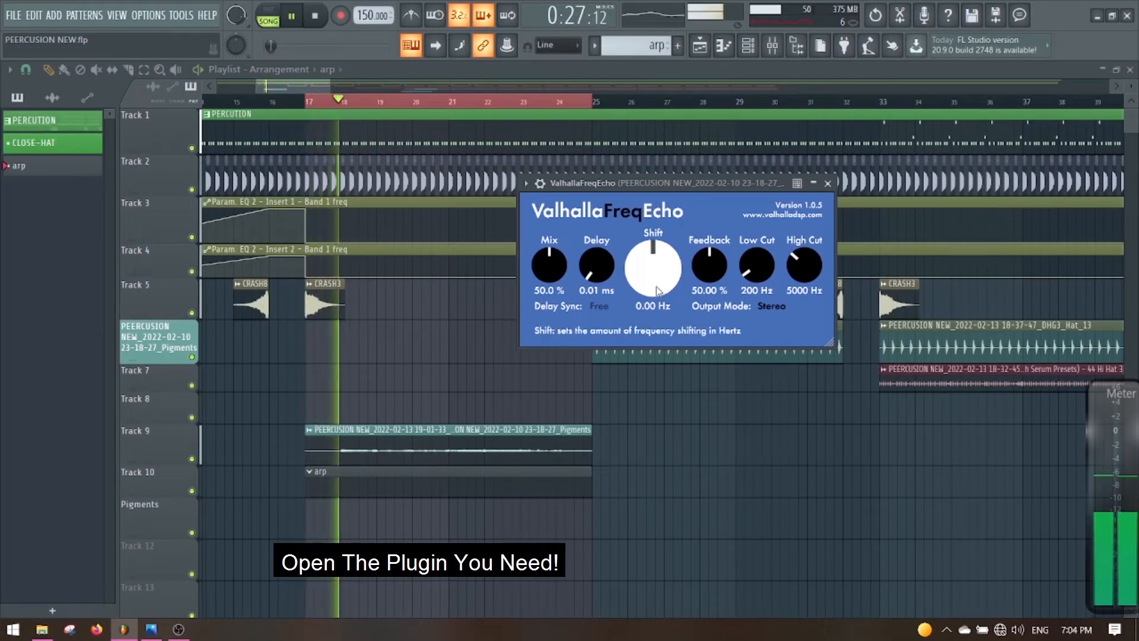
left_click_drag(657, 291, 681, 269)
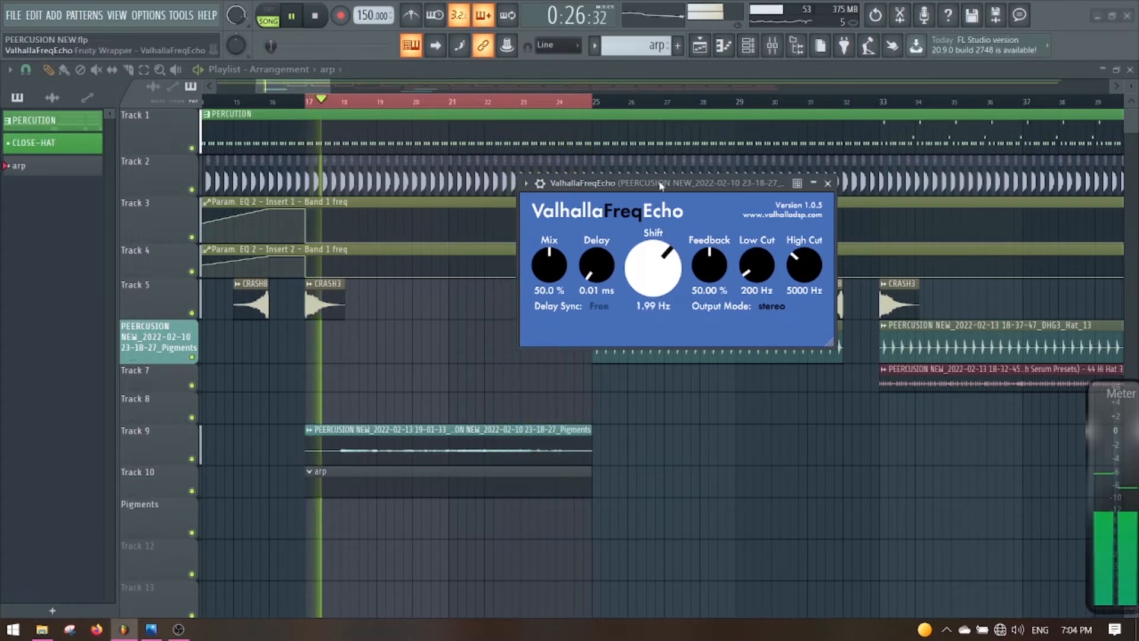
left_click_drag(660, 184, 669, 183)
key("space")
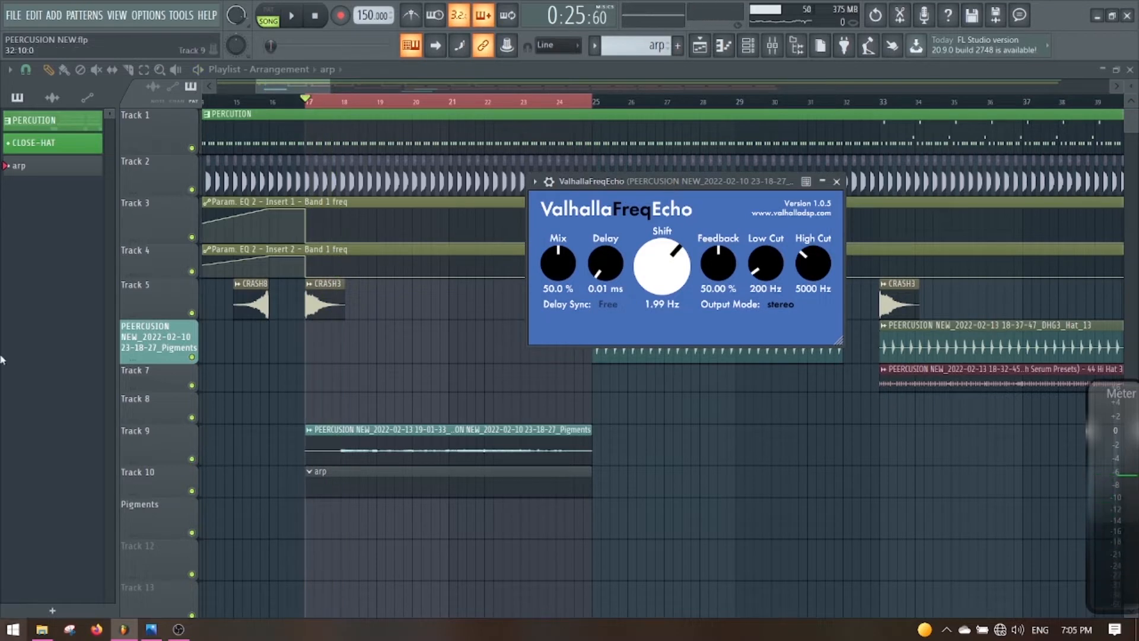
Enable recording of everything and bring the ValhallaFreqEcho window back over the playlist.
left_click(340, 17)
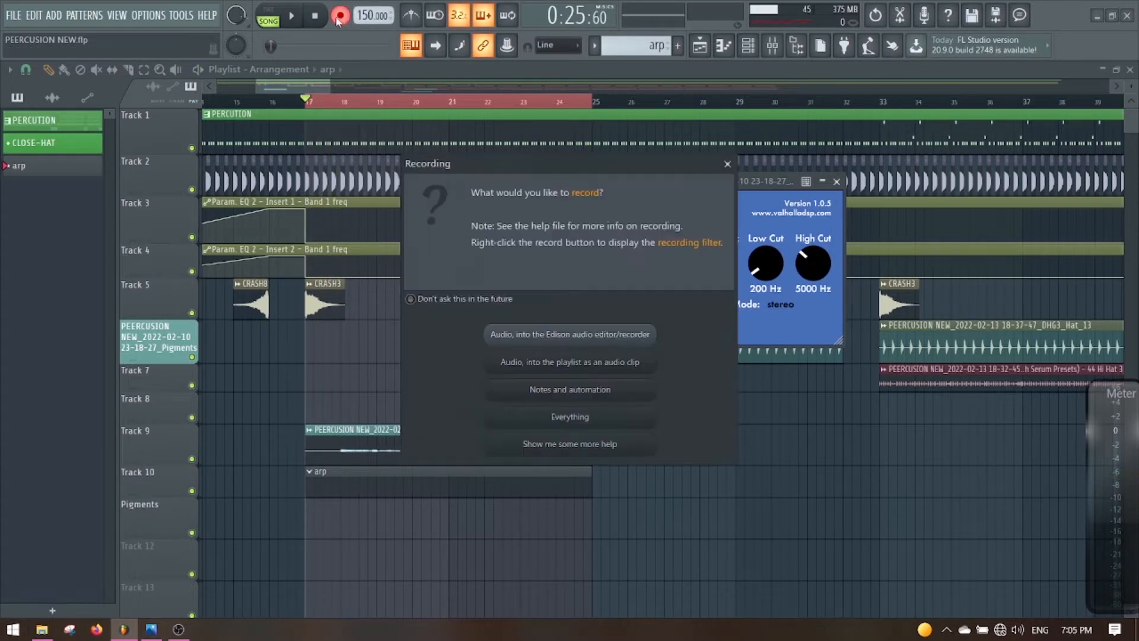
left_click(567, 417)
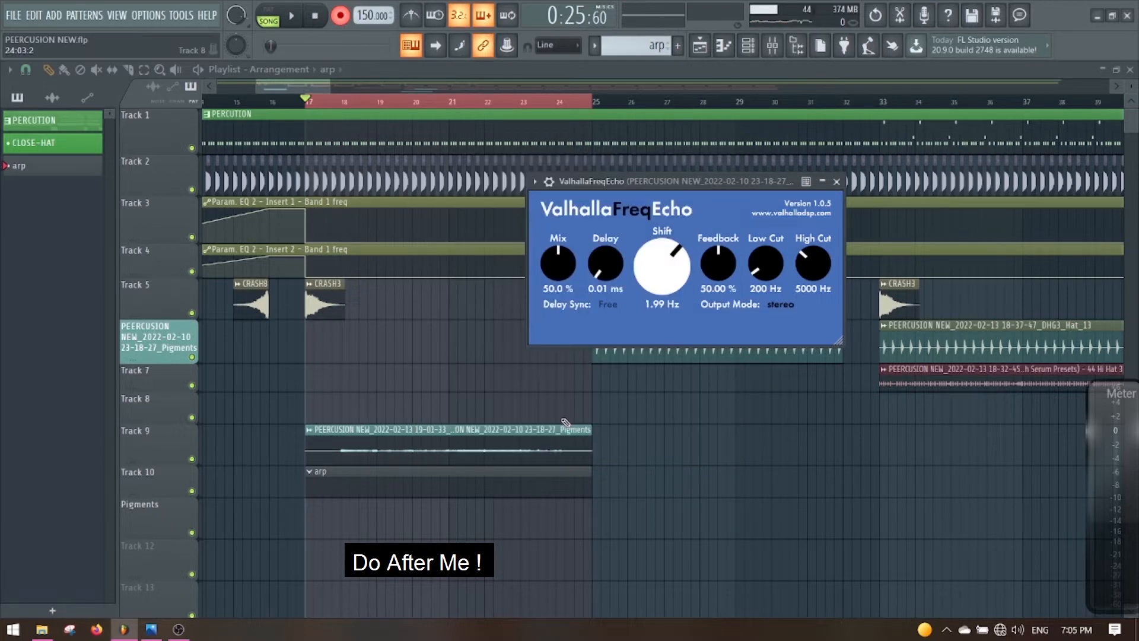
left_click(782, 42)
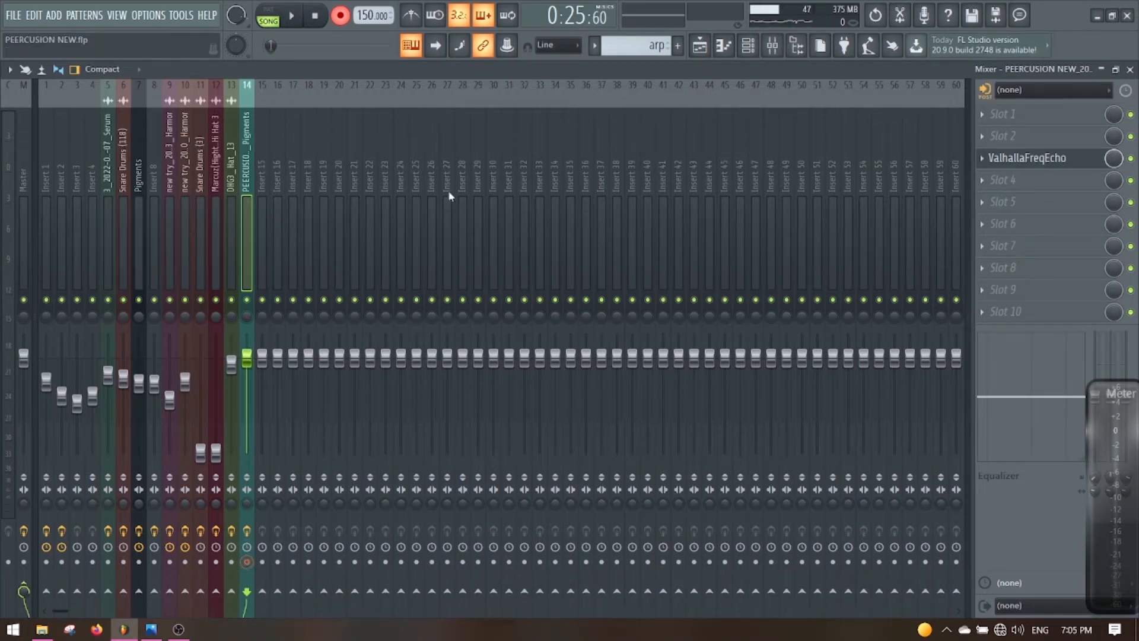
left_click(701, 47)
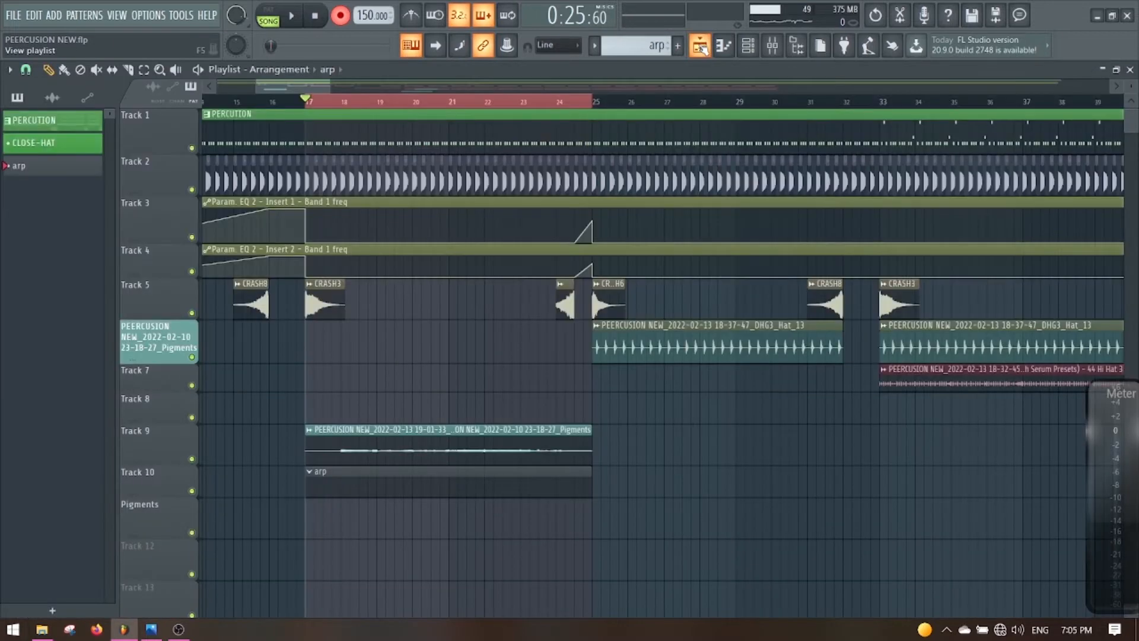
left_click(771, 47)
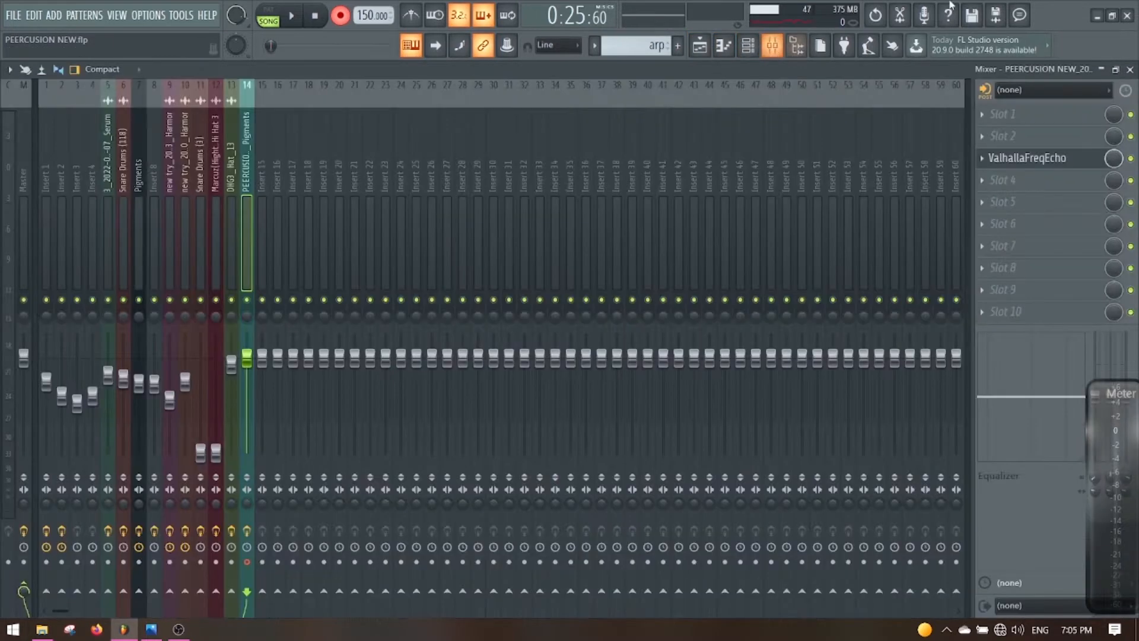
left_click(1023, 158)
left_click(1131, 70)
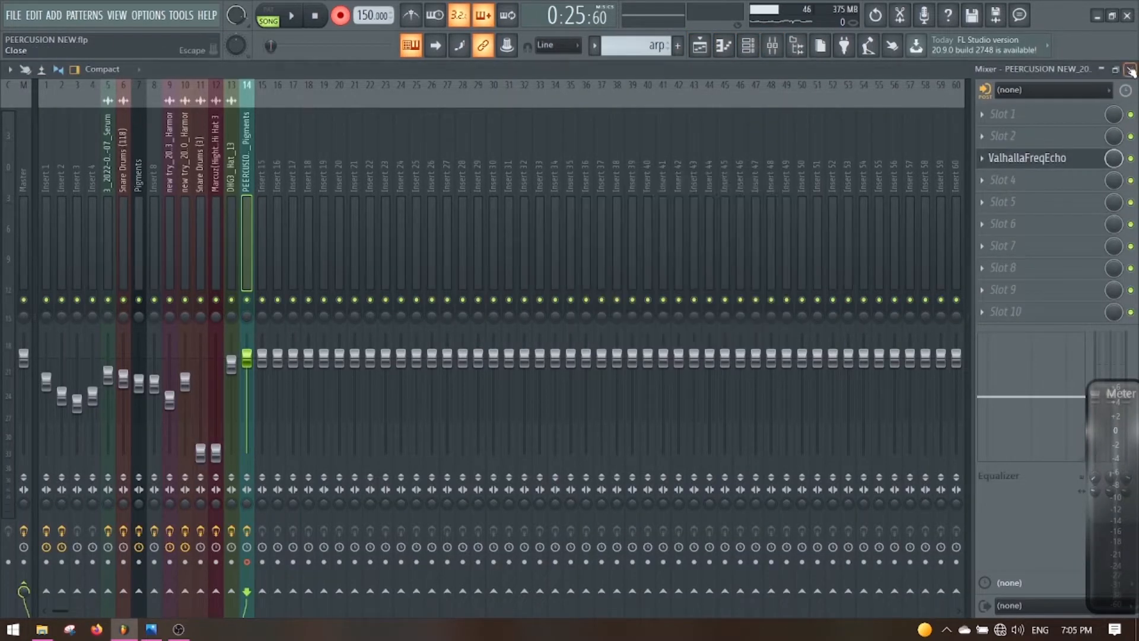
left_click_drag(714, 189, 721, 190)
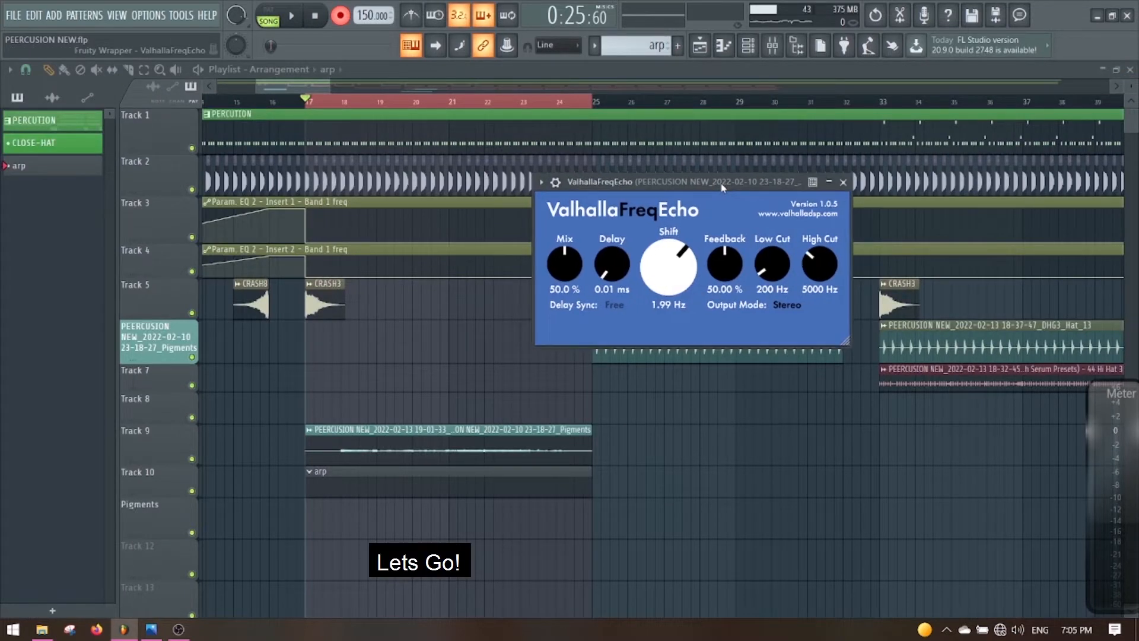
Record bars 17 to 25 while sweeping the ValhallaFreqEcho Shift up to 1000 Hz, then close the plugin.
key("space")
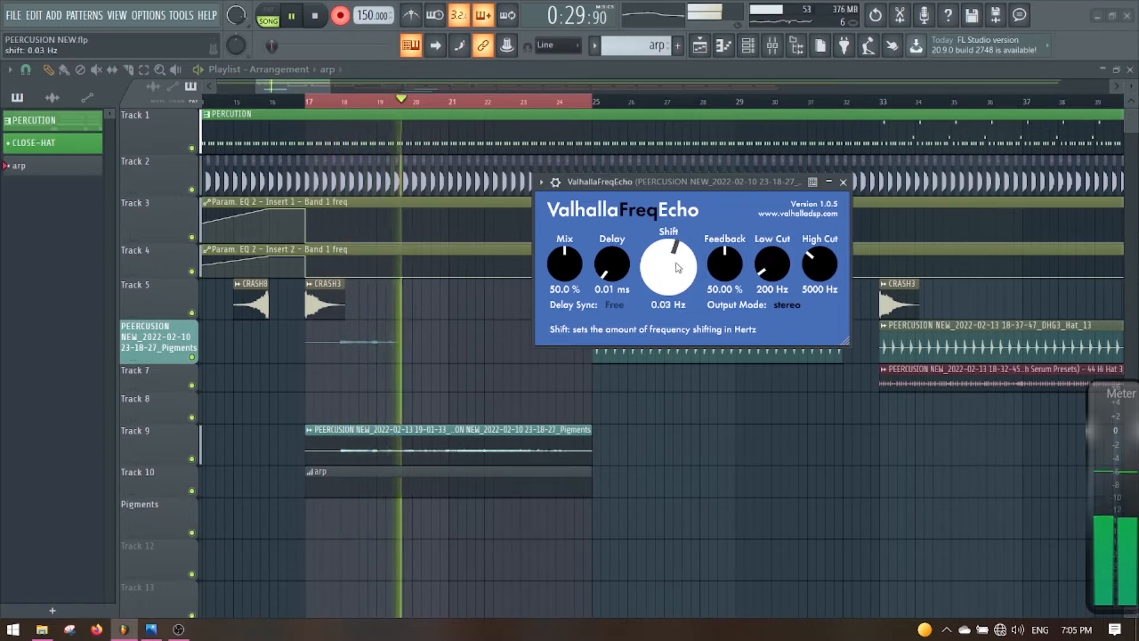
left_click_drag(676, 271, 669, 195)
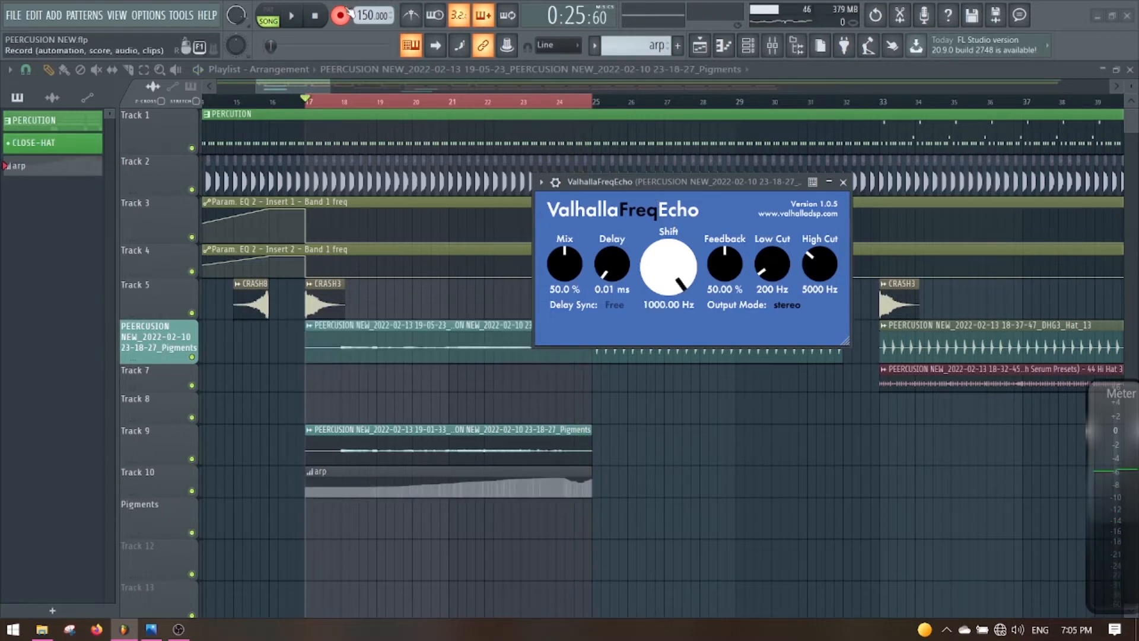
left_click(843, 182)
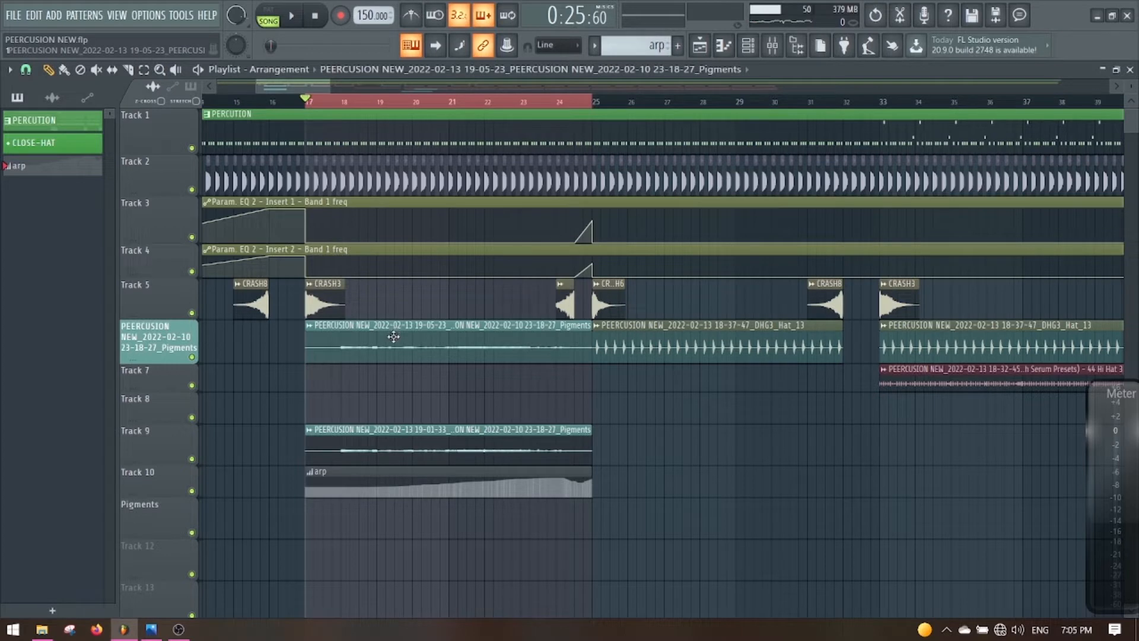
Move the newly recorded Pigments clip to Track 8 and mute Track 9 and Track 10.
left_click_drag(398, 371, 400, 407)
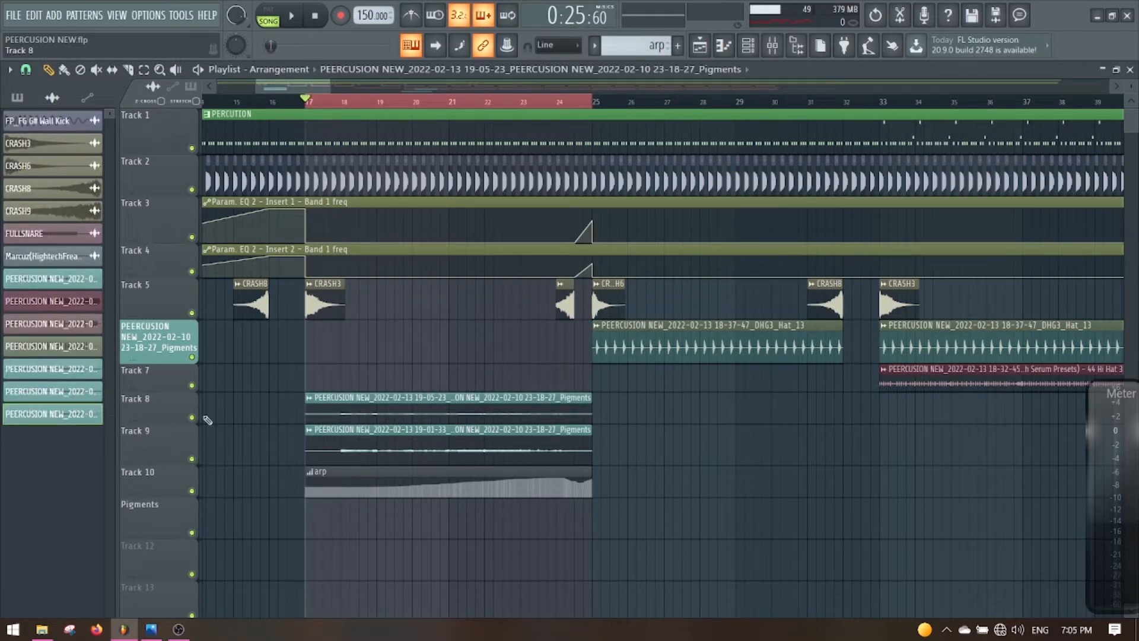
left_click(196, 457)
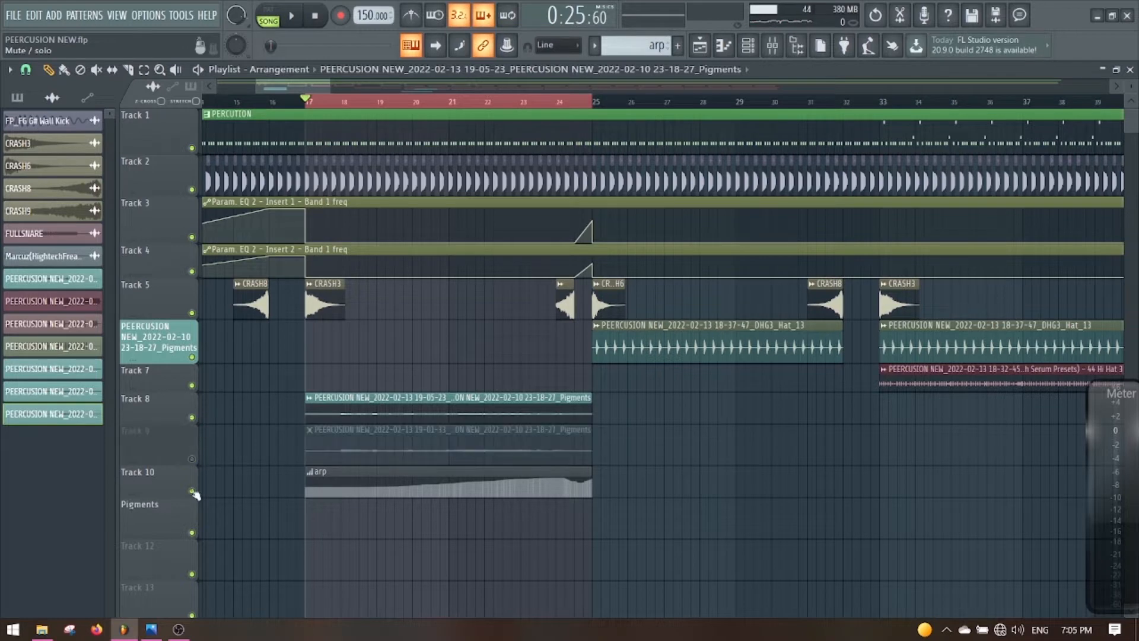
left_click(194, 492)
Play the loop to audition the frequency-shifted recording on Track 8.
key("space")
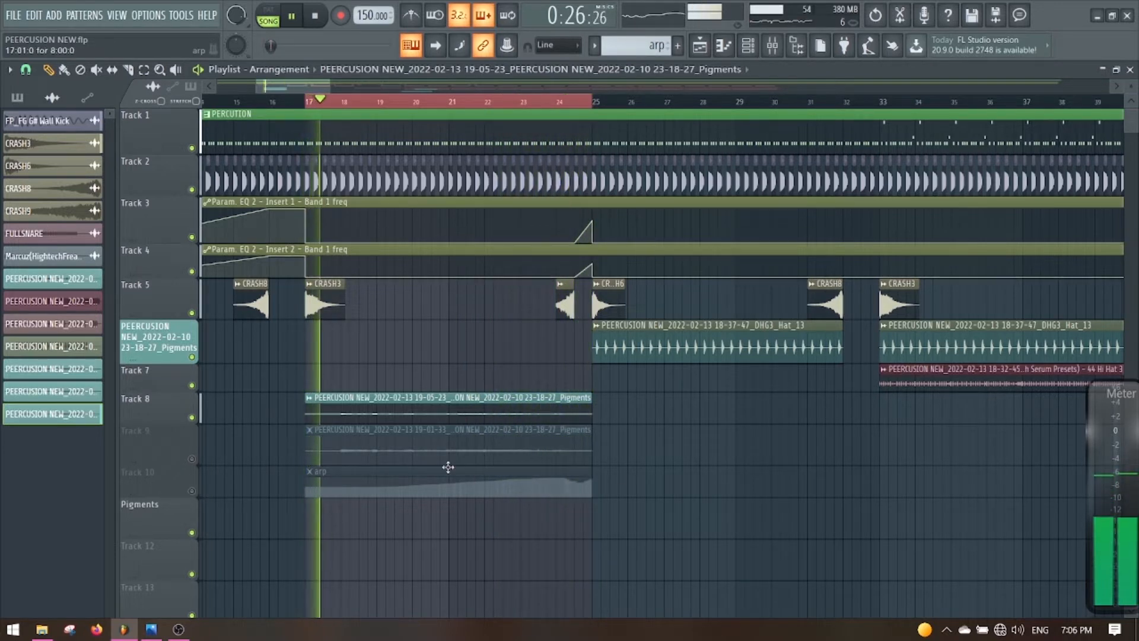
key("space")
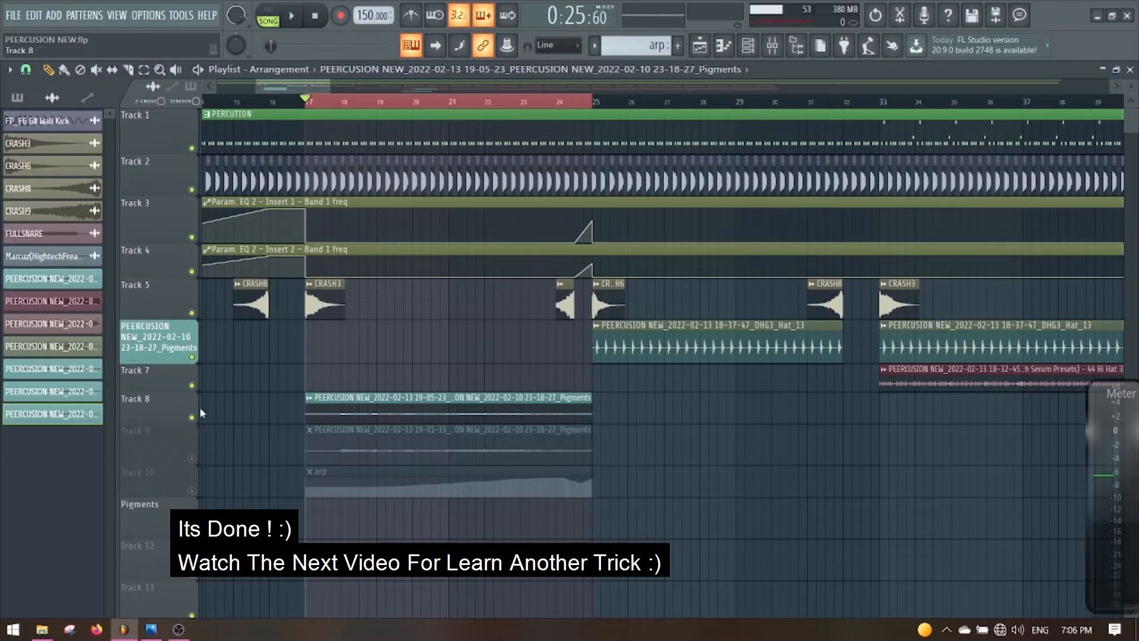
right_click(202, 413)
left_click(192, 418)
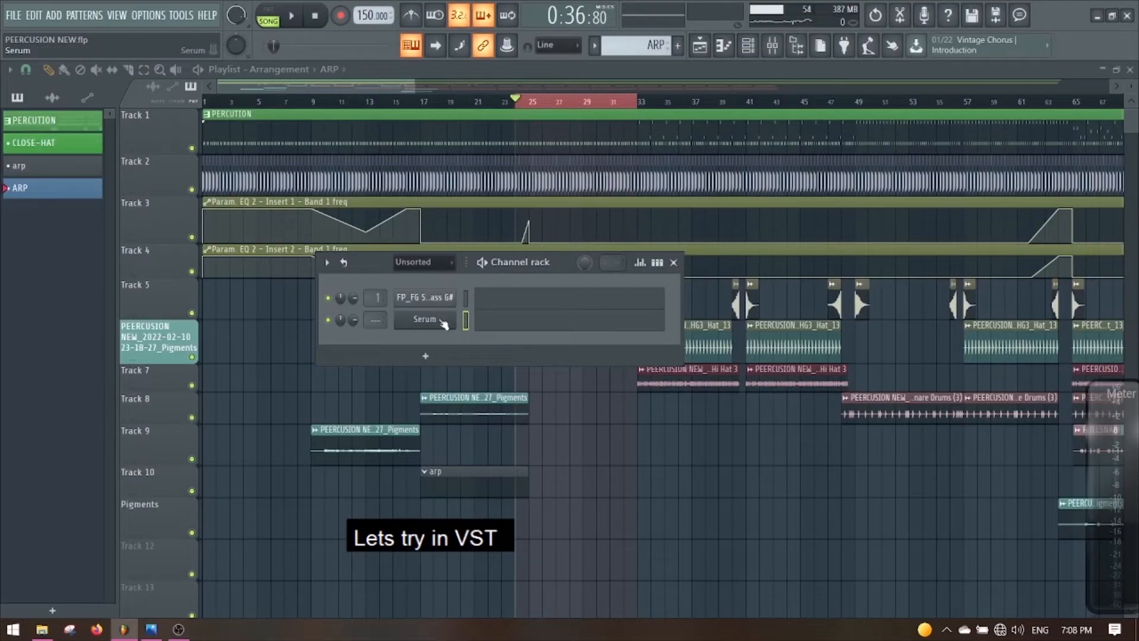
Open the Serum instrument from the channel rack and route it to free mixer track 15.
left_click(443, 322)
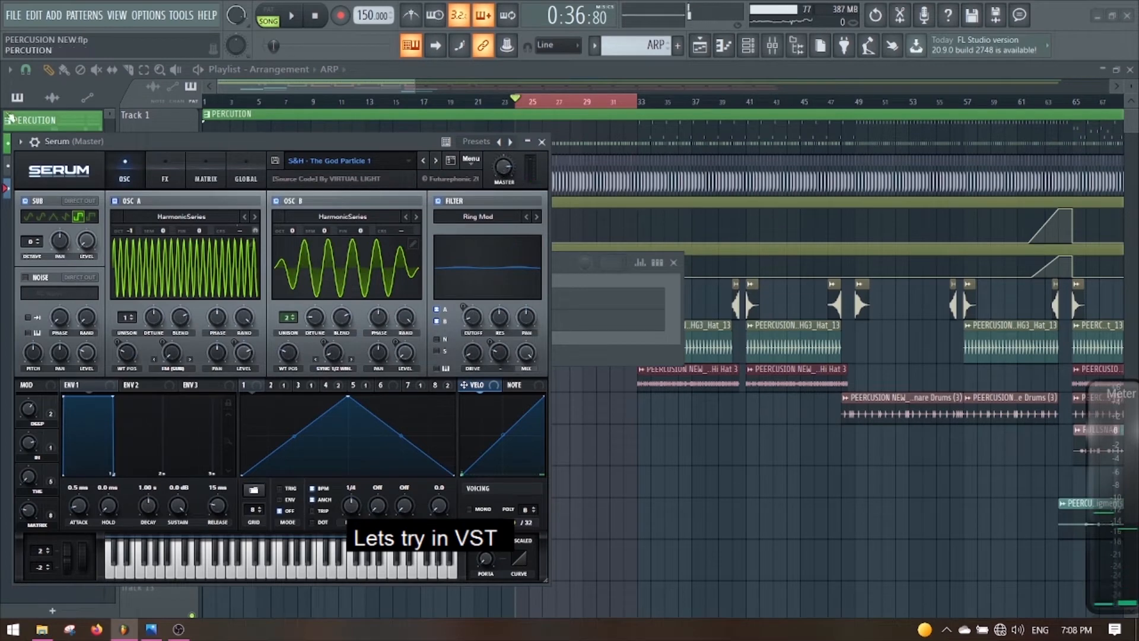
left_click(23, 142)
left_click(316, 188)
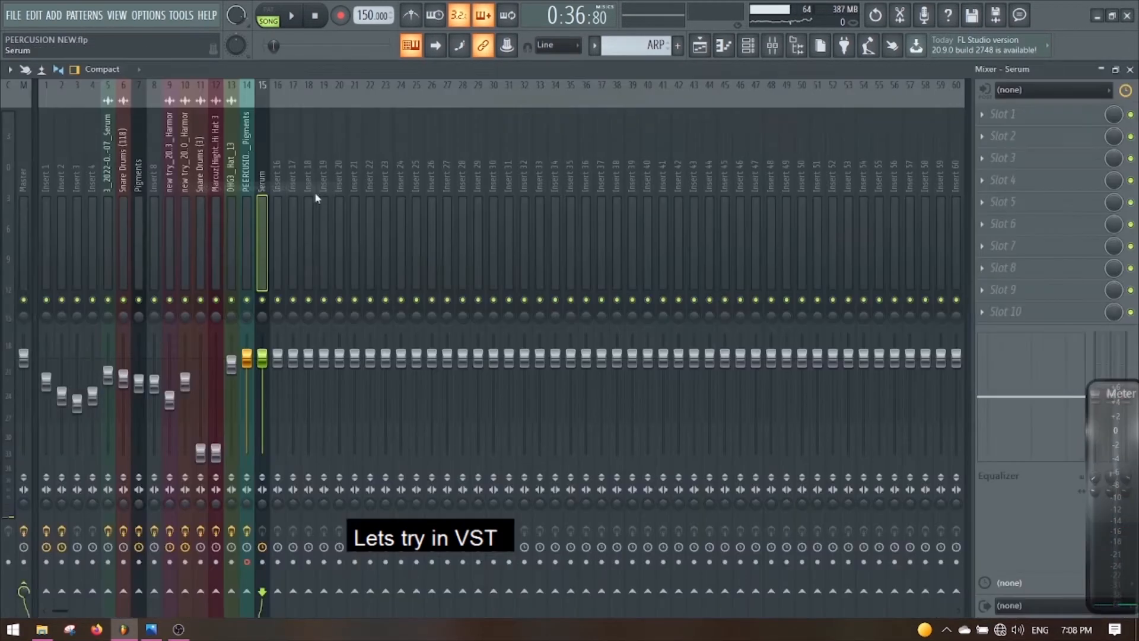
Lower the Serum mixer track's volume to about 62%, arm it for recording and return to the playlist.
left_click_drag(261, 373, 262, 393)
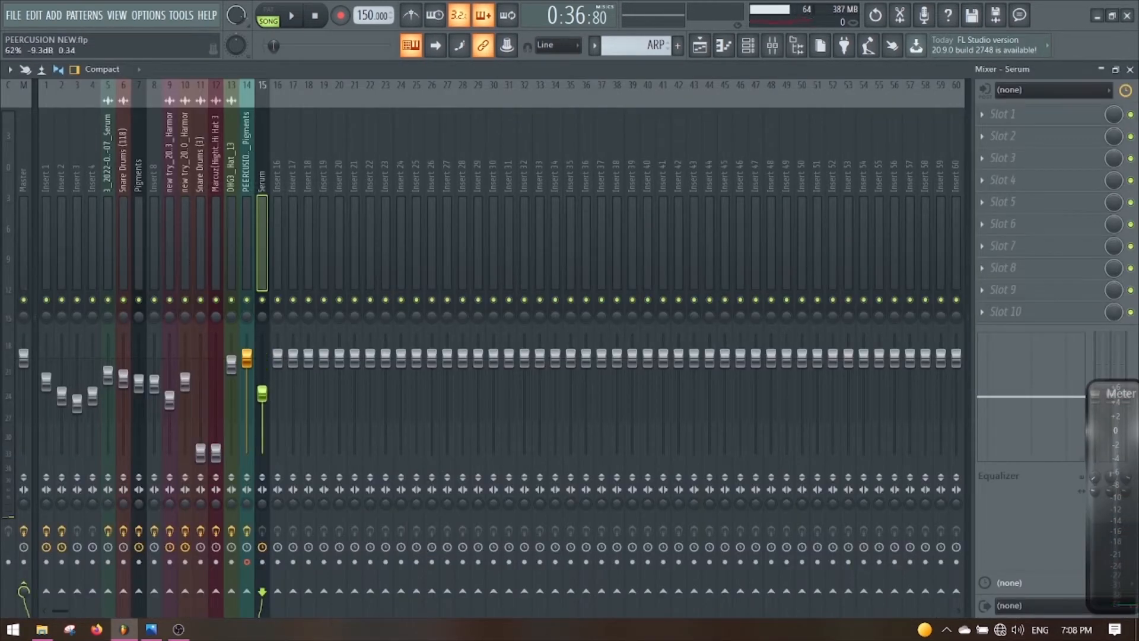
left_click(262, 562)
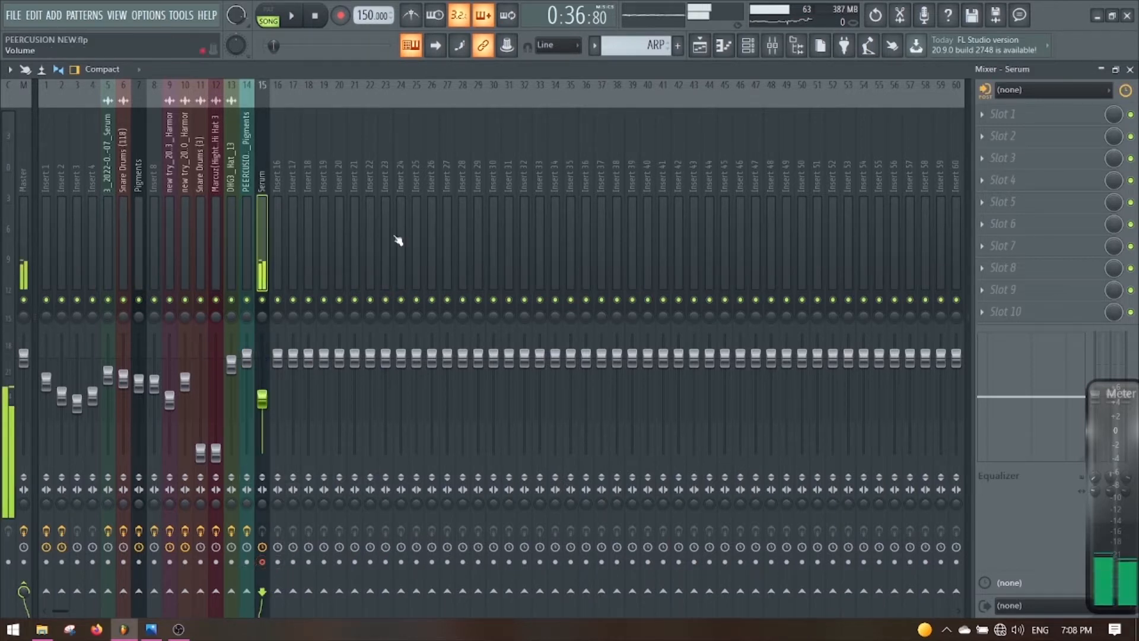
left_click(704, 51)
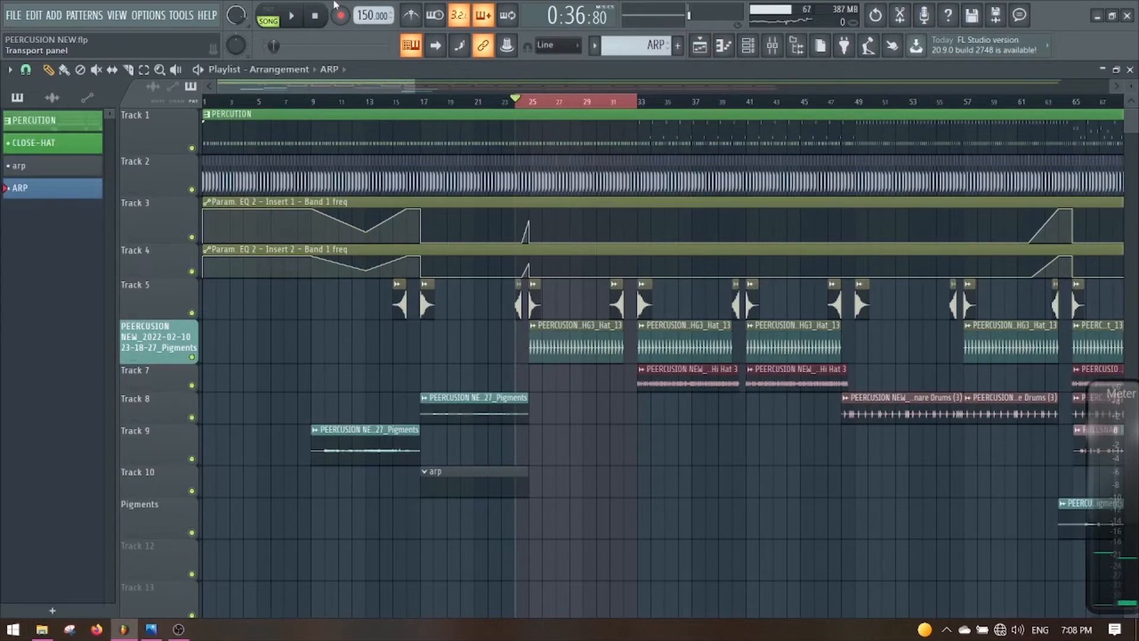
Audition the loop from bar 24 and extend the selected playlist range to bar 41.
key("space")
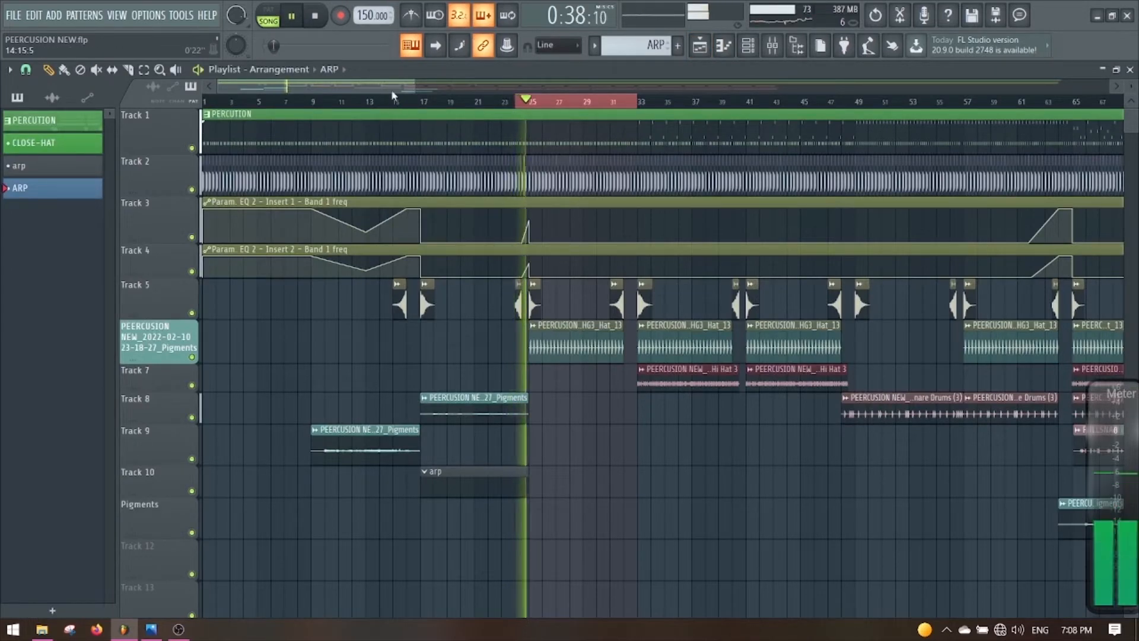
left_click_drag(394, 90, 409, 87)
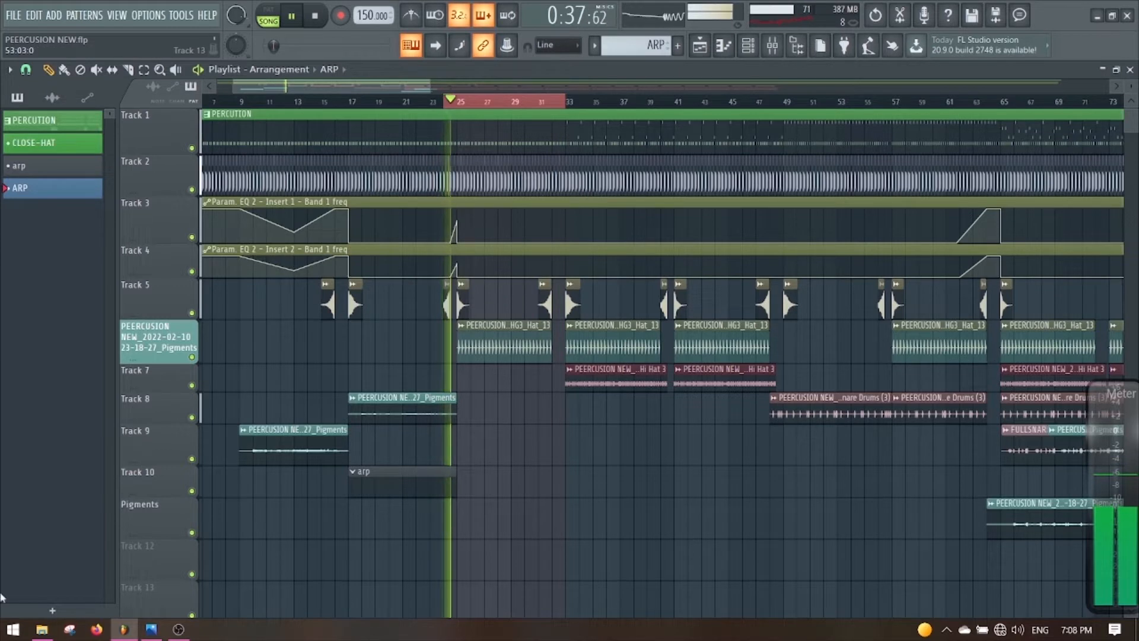
key("space")
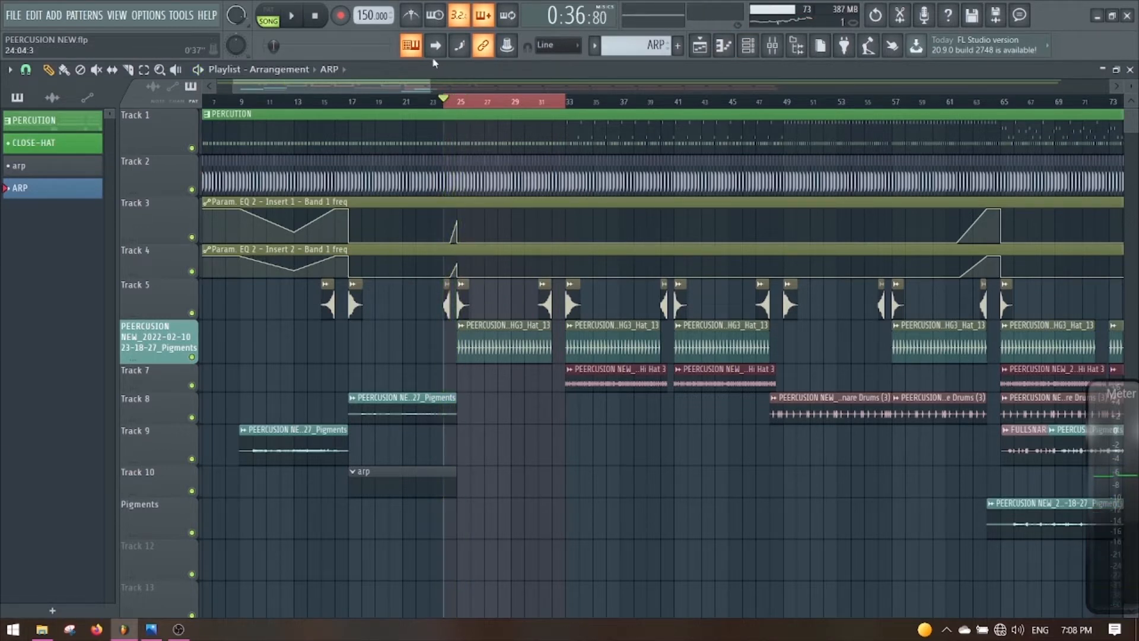
left_click_drag(449, 107, 669, 106)
left_click(754, 438)
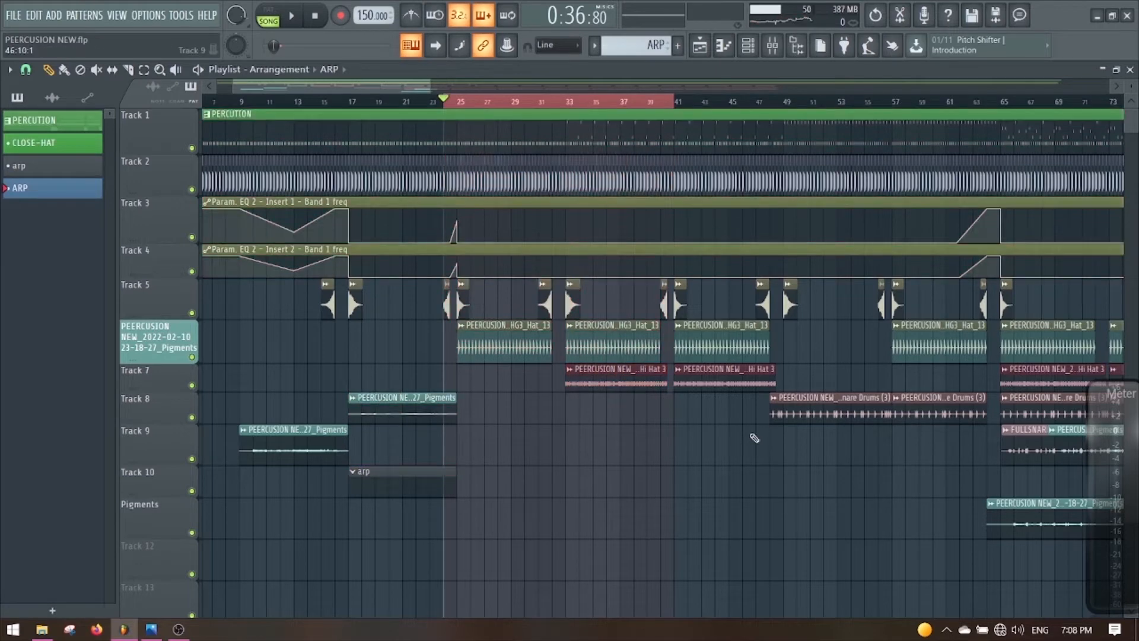
Check the project's general settings for data folder and time settings without changing them.
left_click(146, 16)
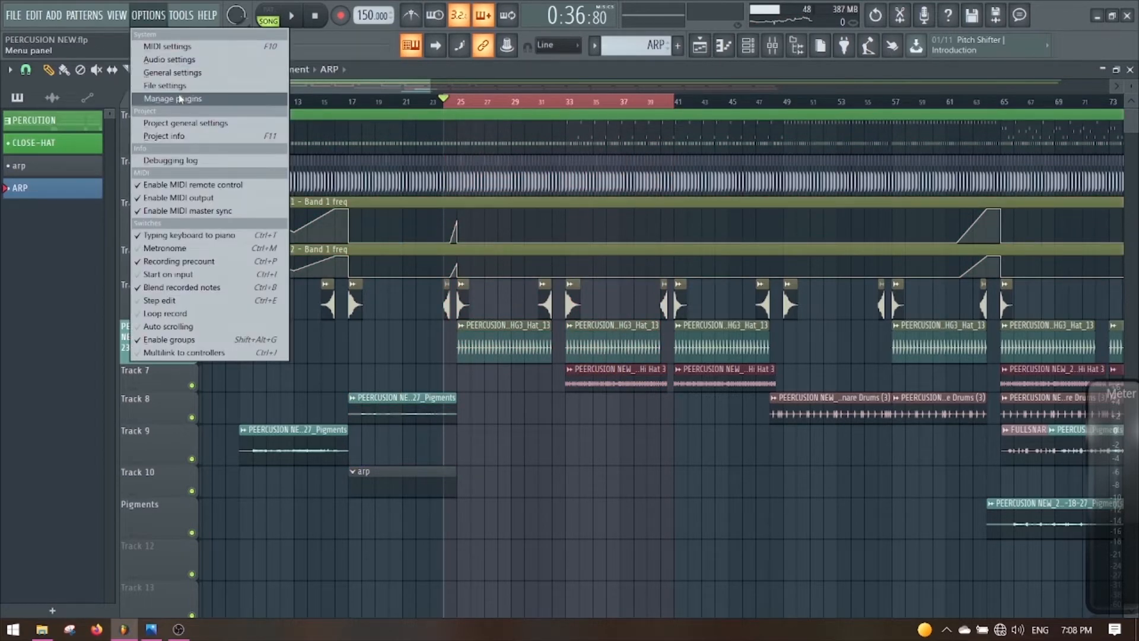
left_click(174, 73)
left_click(595, 82)
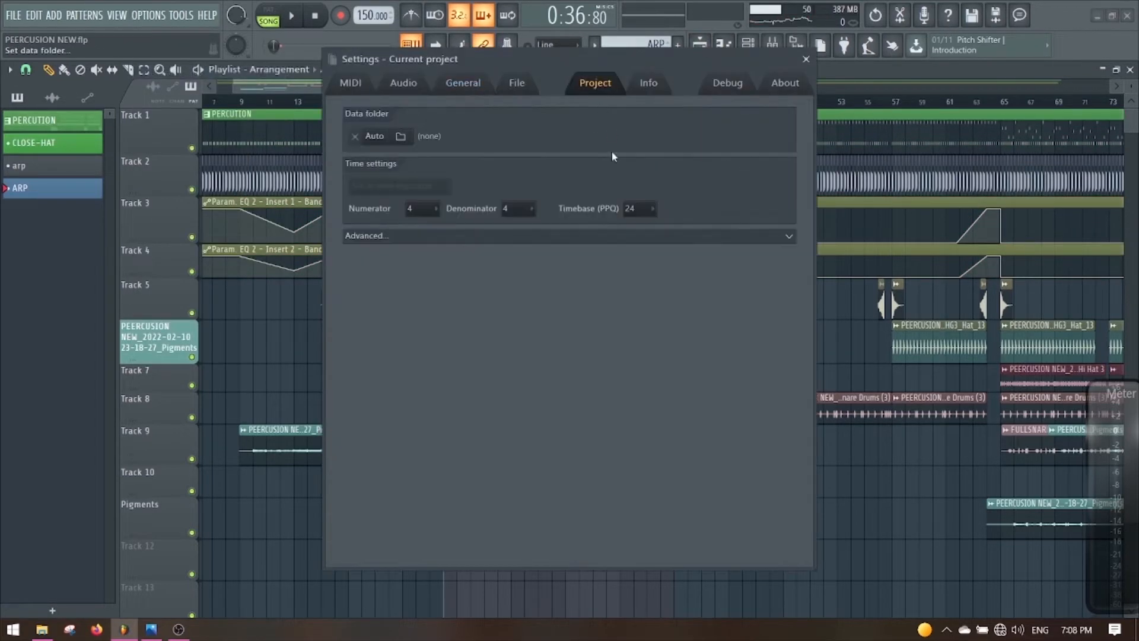
left_click(806, 59)
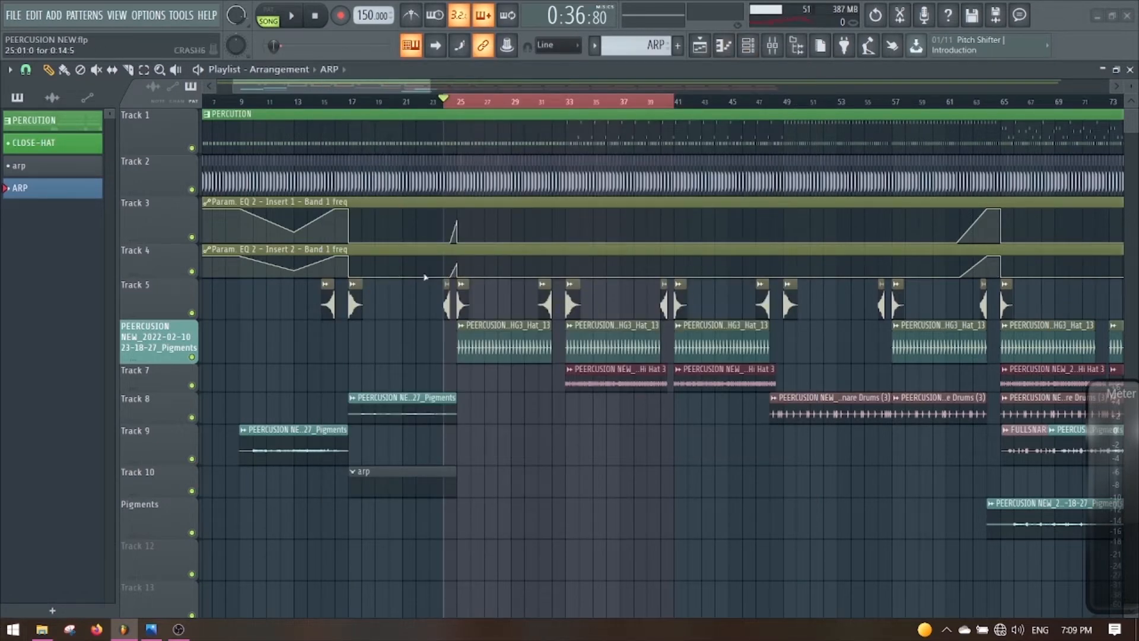
Place the ARP pattern on Track 9 at bar 25 and extend the clip to bar 33 while auditioning the loop.
key("space")
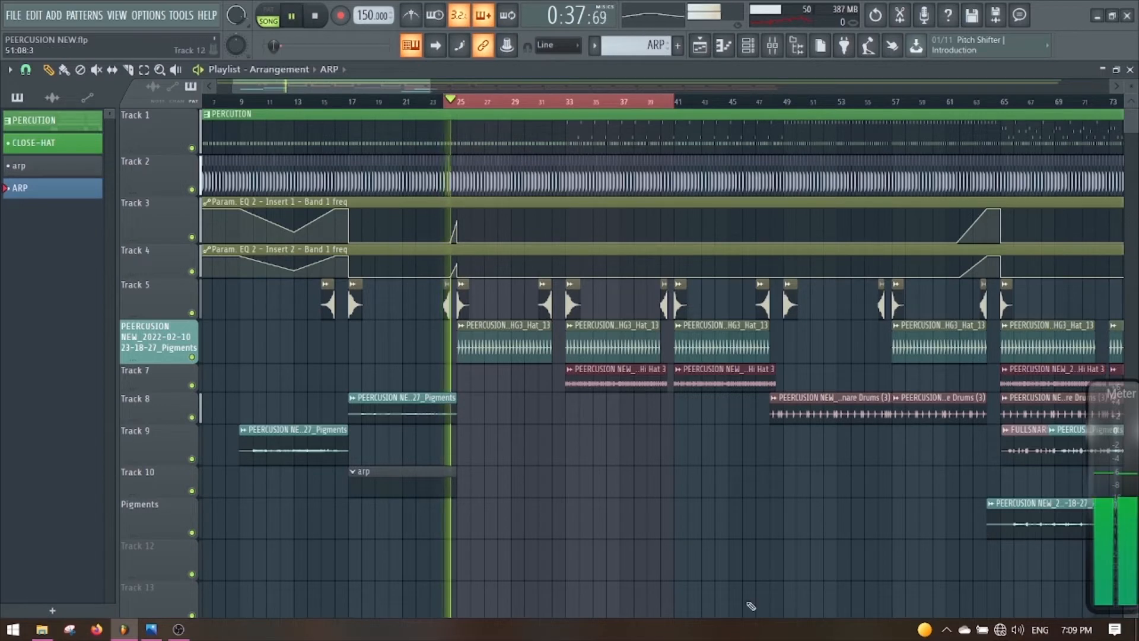
scroll(460, 360, "up", 2)
scroll(460, 360, "up", 2)
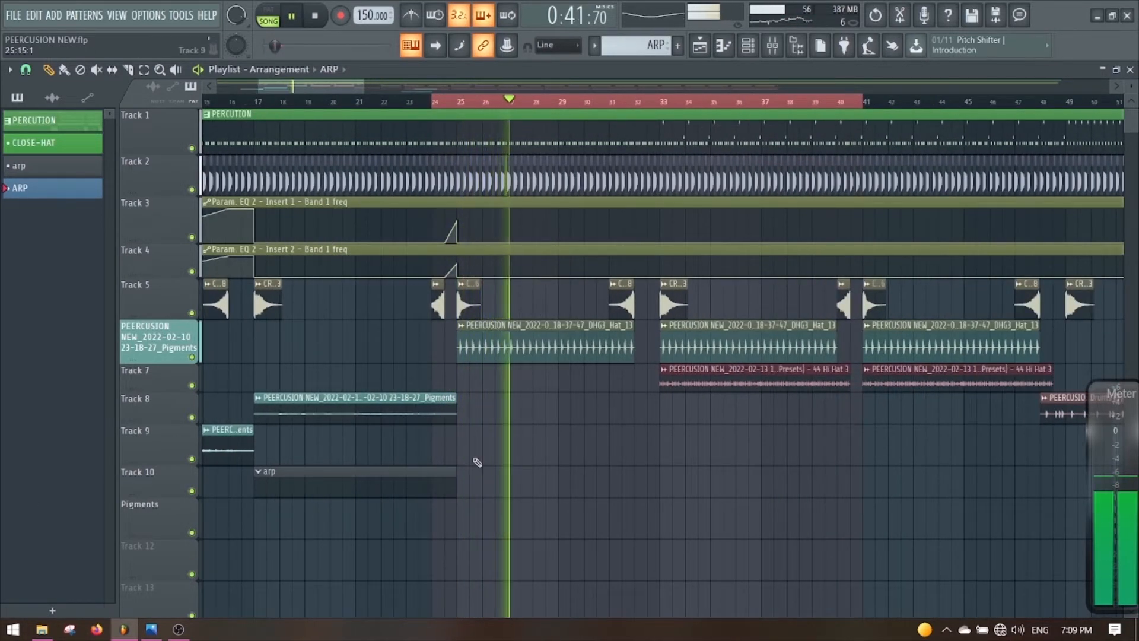
left_click(464, 448)
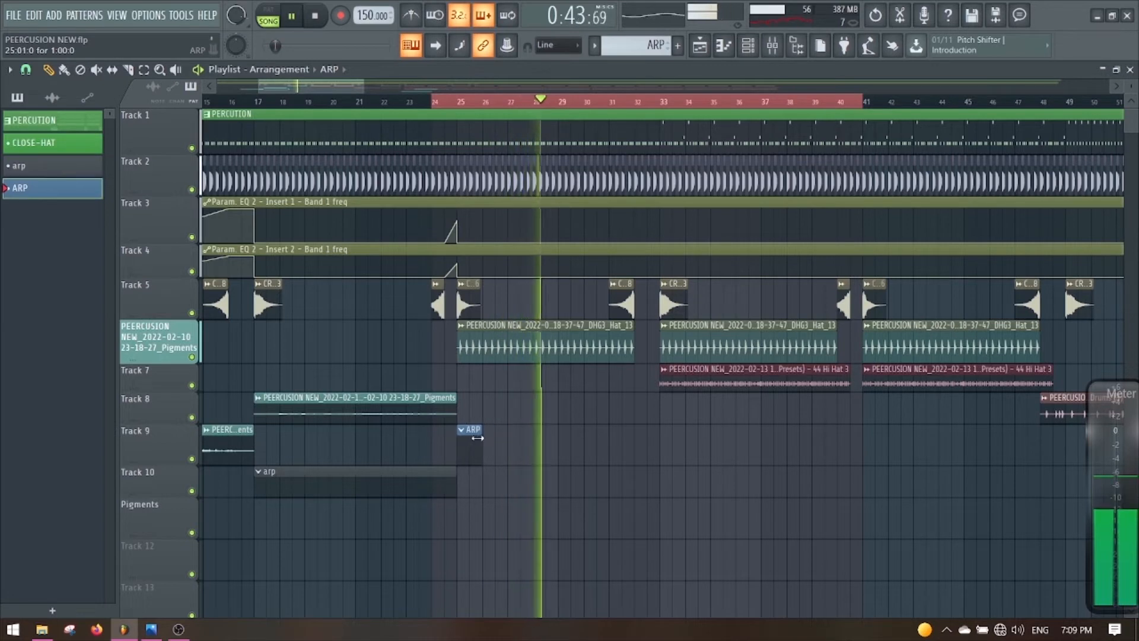
left_click_drag(481, 429, 659, 427)
key("space")
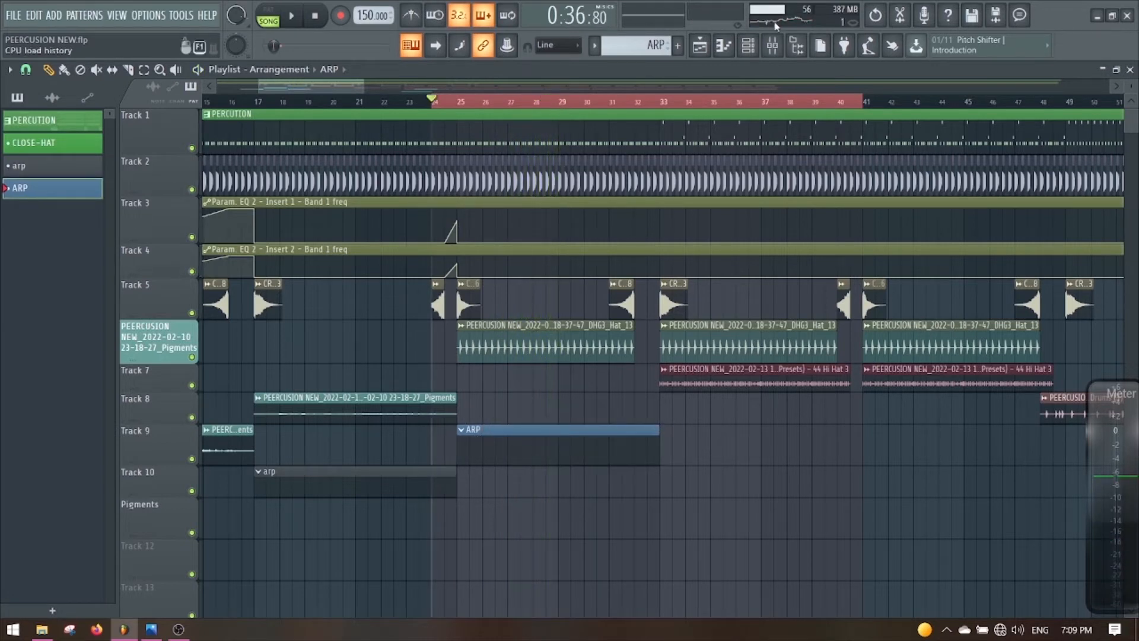
Enable recording and check in the mixer that the Serum track is armed, returning to the playlist.
key("space")
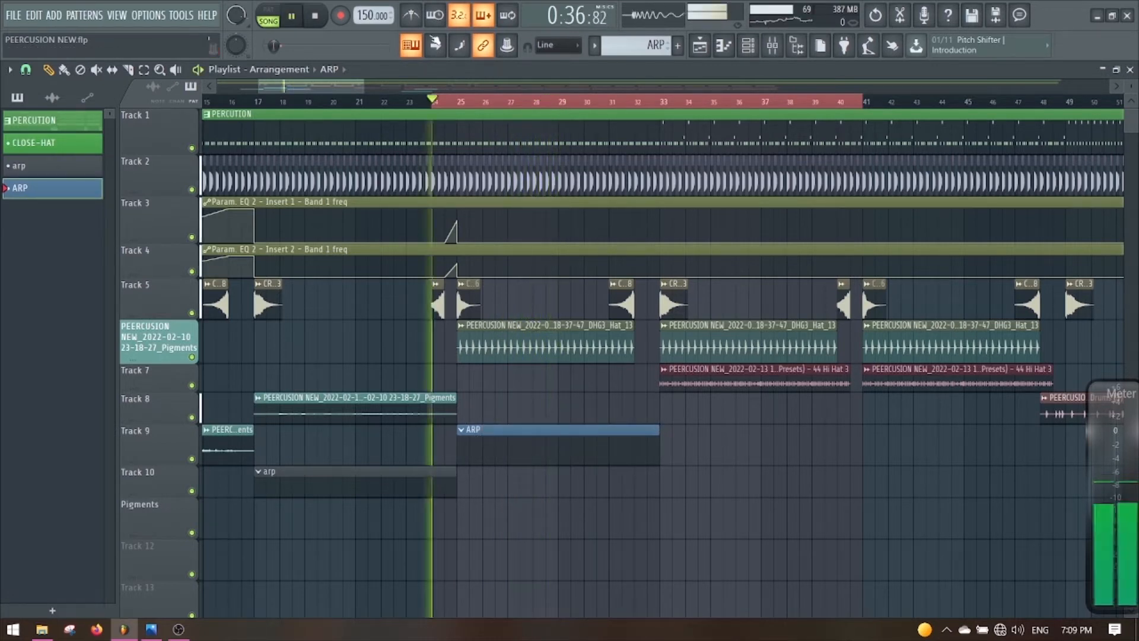
key("space")
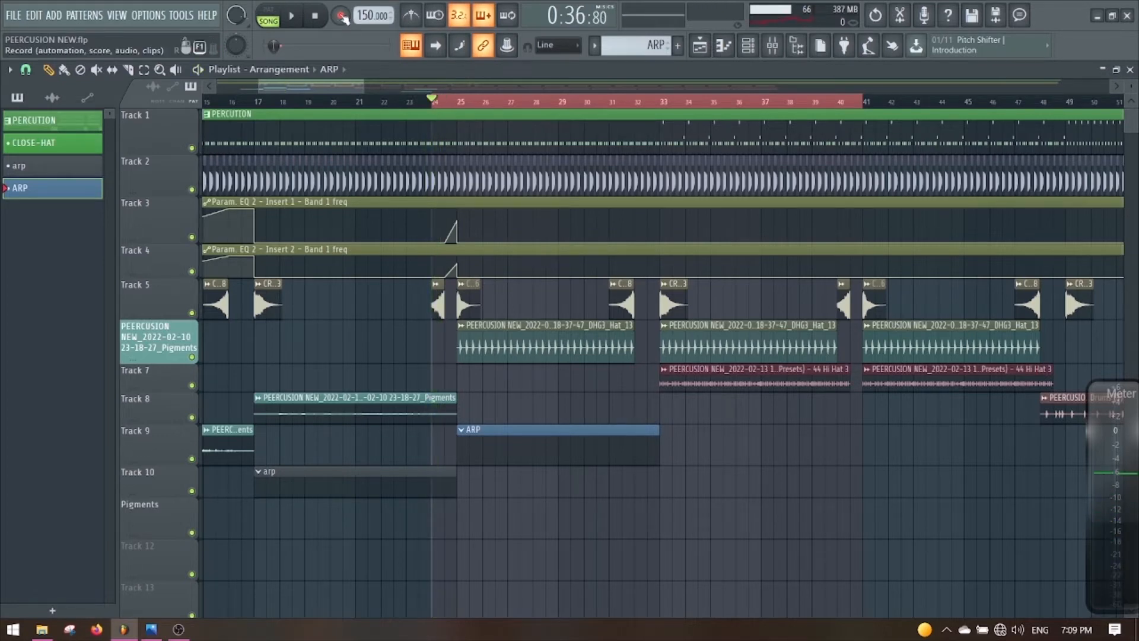
left_click(341, 16)
left_click(623, 417)
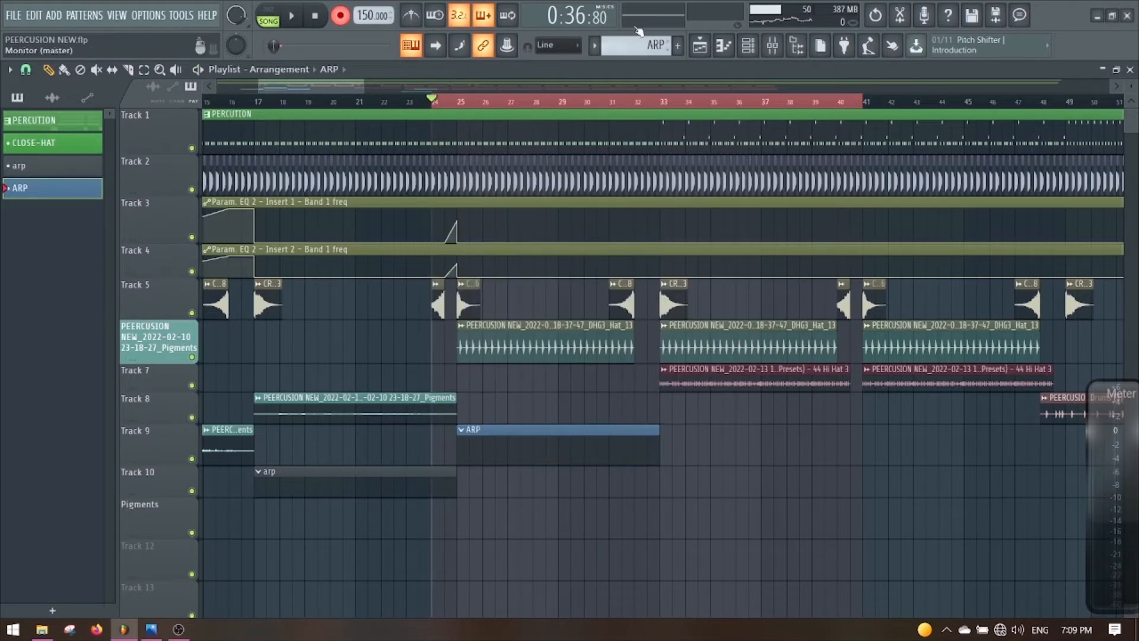
left_click(777, 50)
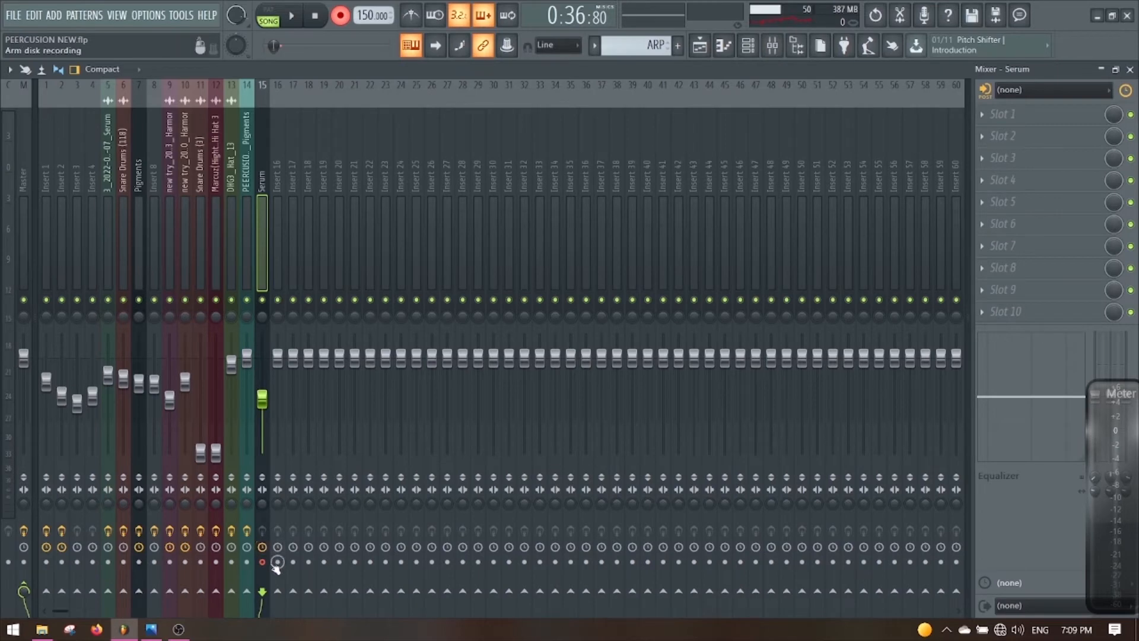
left_click(700, 46)
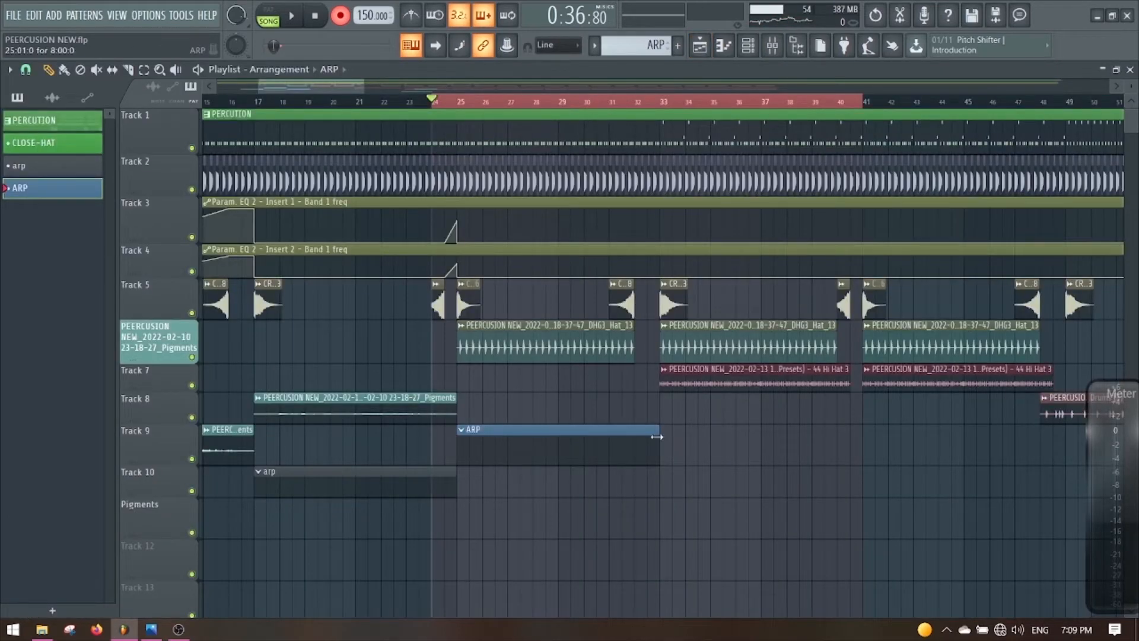
Extend the ARP clip to bar 41 and record live Serum notes, including G4, A#4, G5 and D#5, over the selected range.
left_click_drag(657, 436, 849, 427)
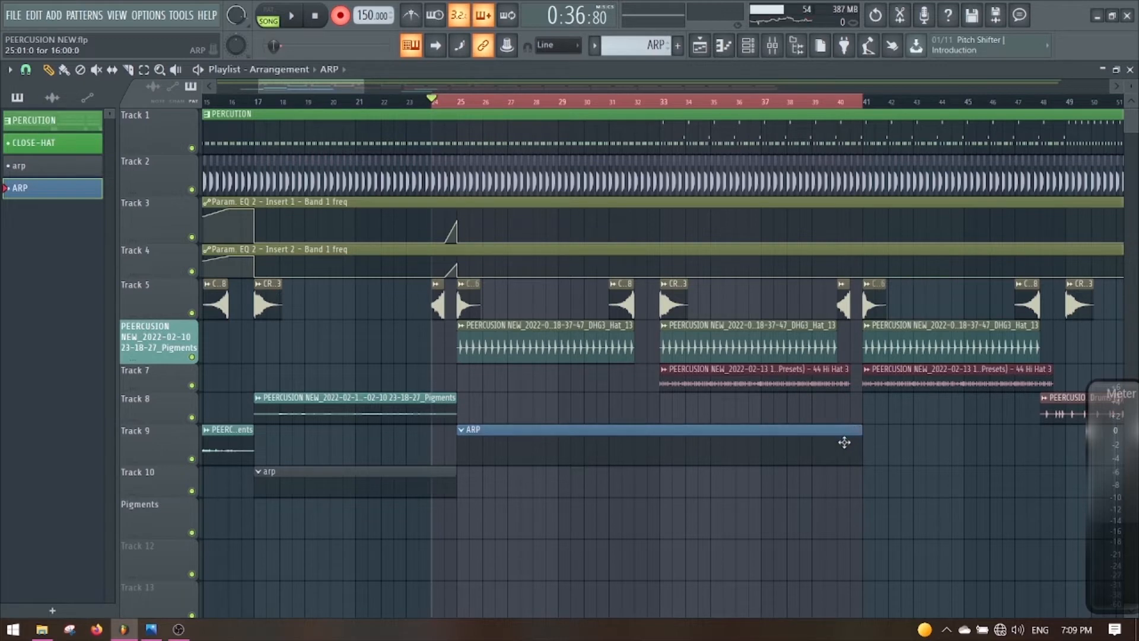
key("space")
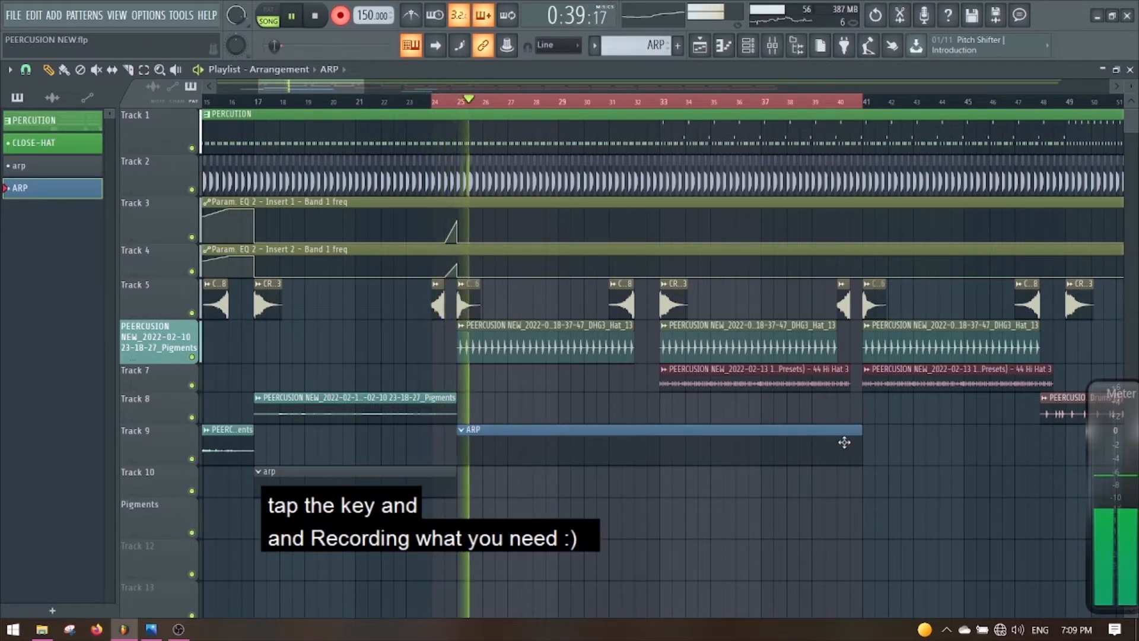
key("b")
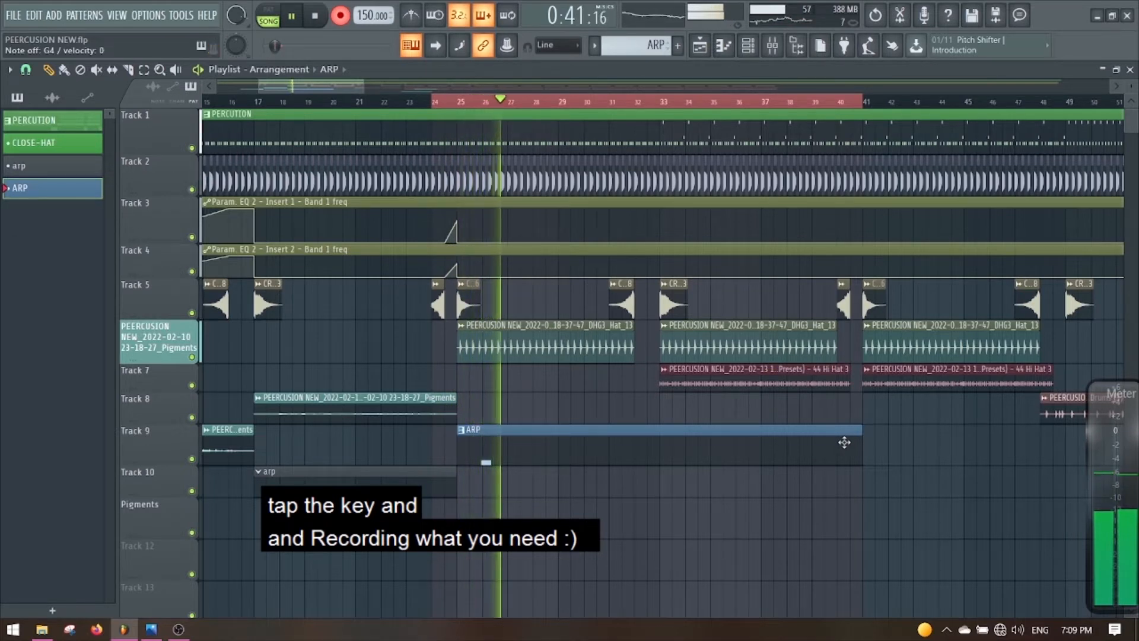
key("j")
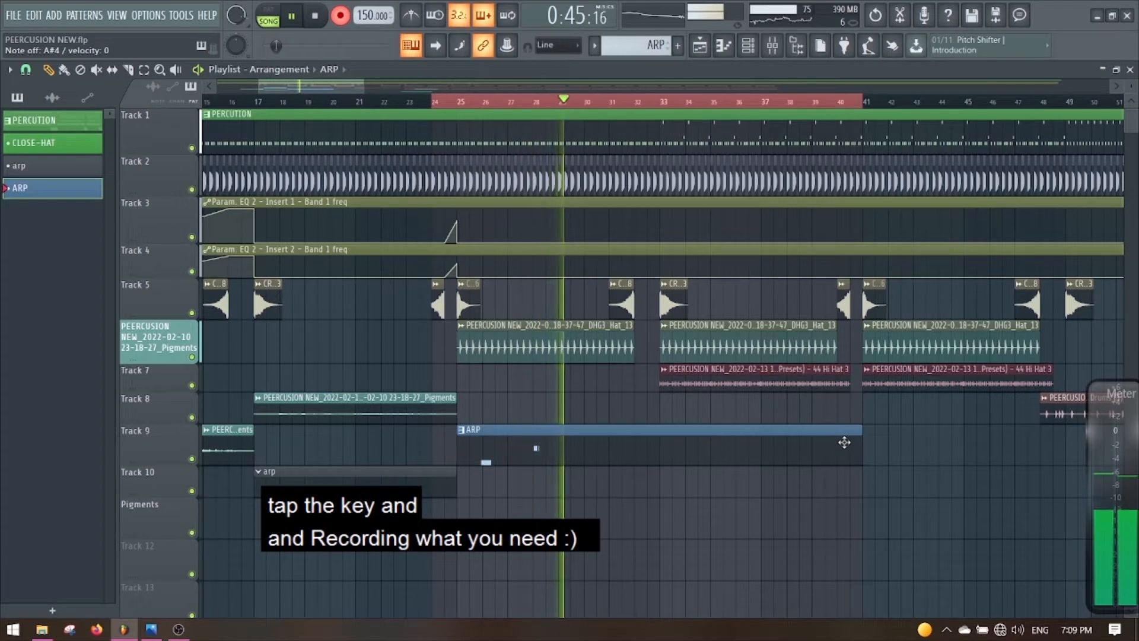
key("t")
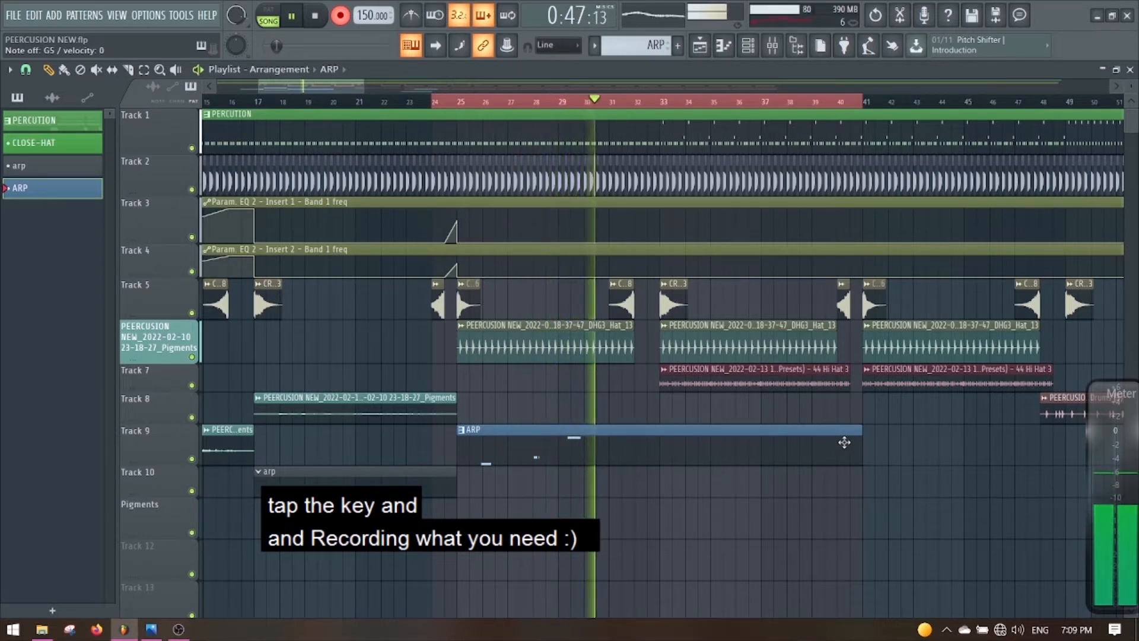
key("b")
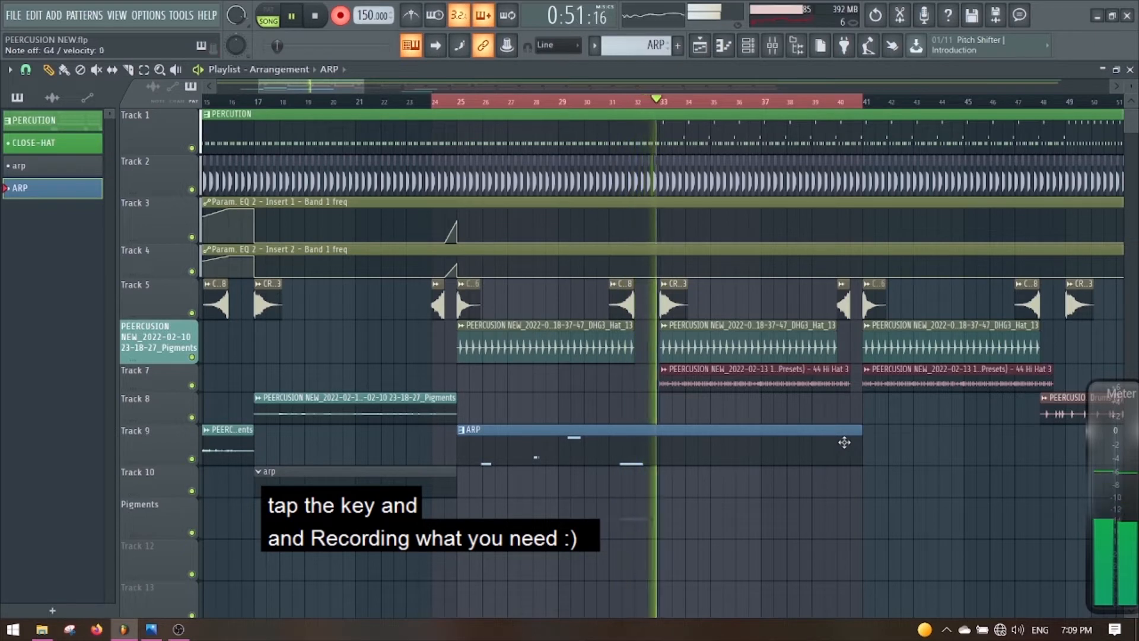
key("t")
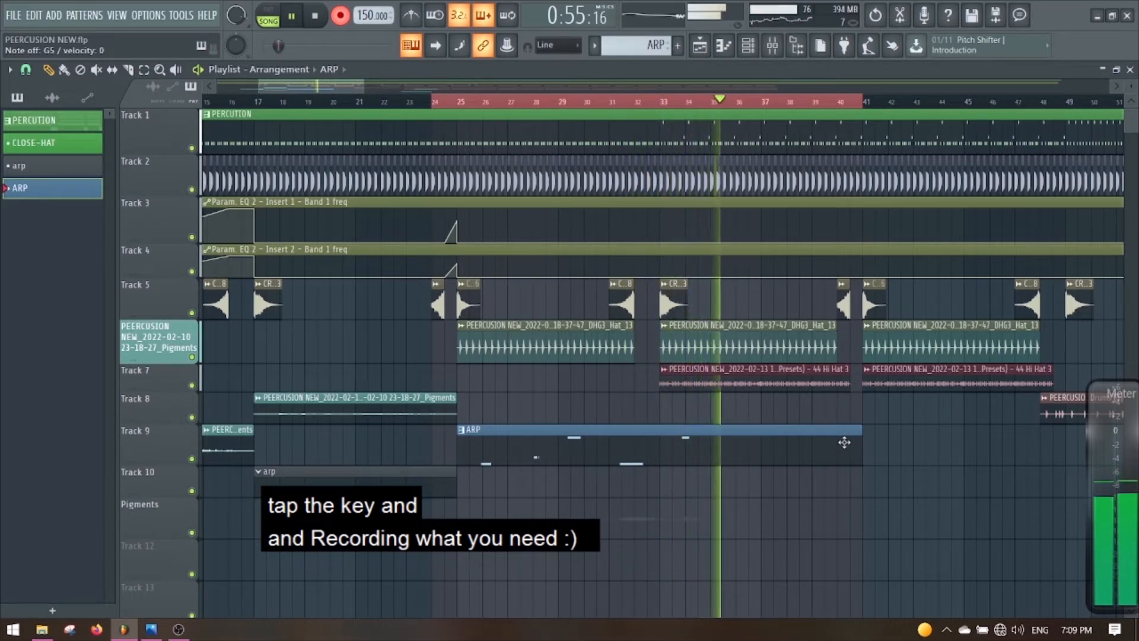
key("3")
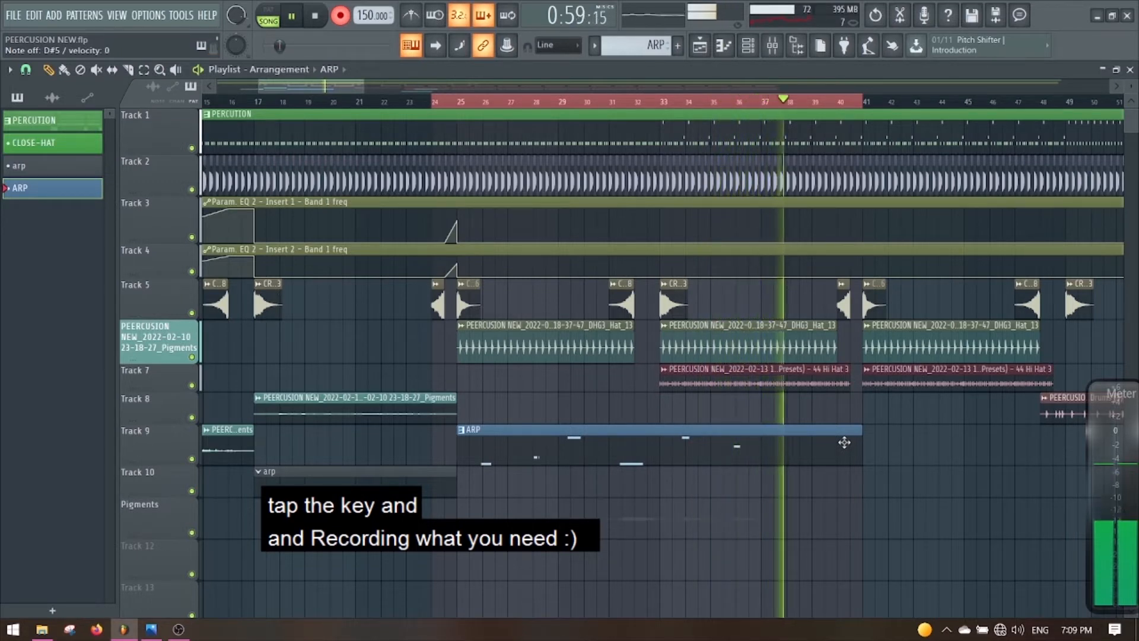
key("n")
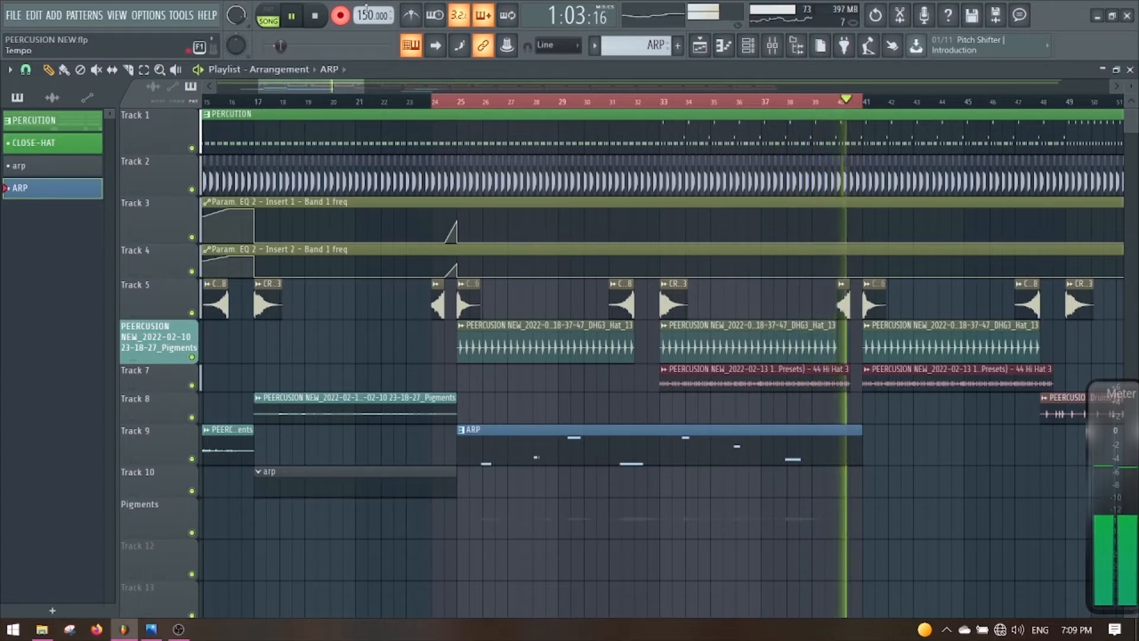
key("space")
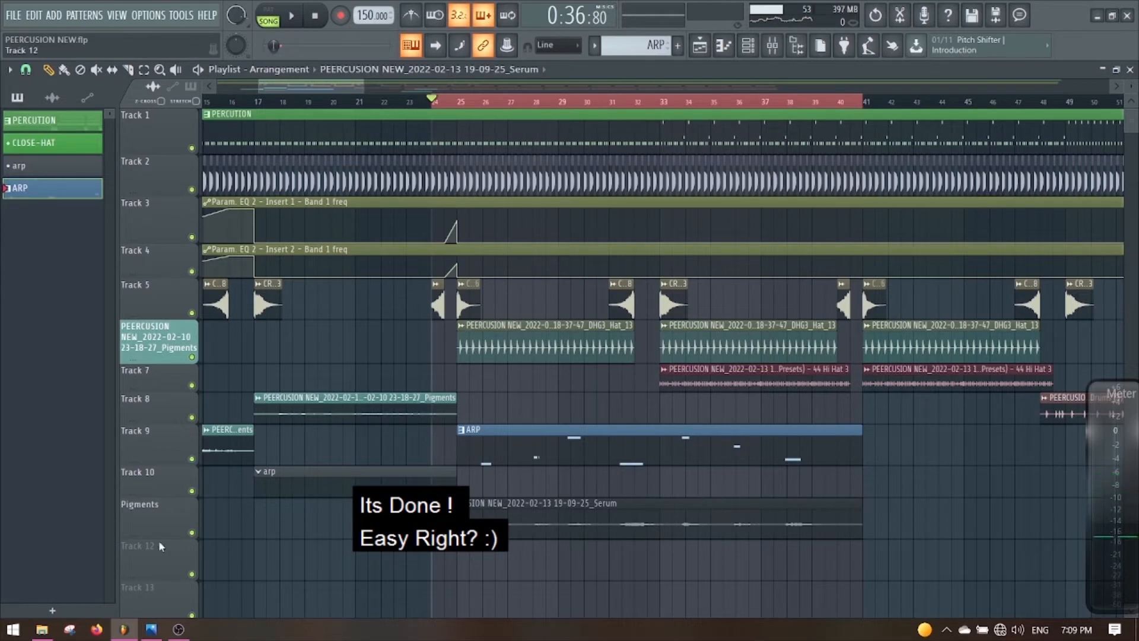
Enlarge the Pigments track, then mute Track 9 to play back the recorded Serum audio on its own.
left_click_drag(154, 532, 187, 593)
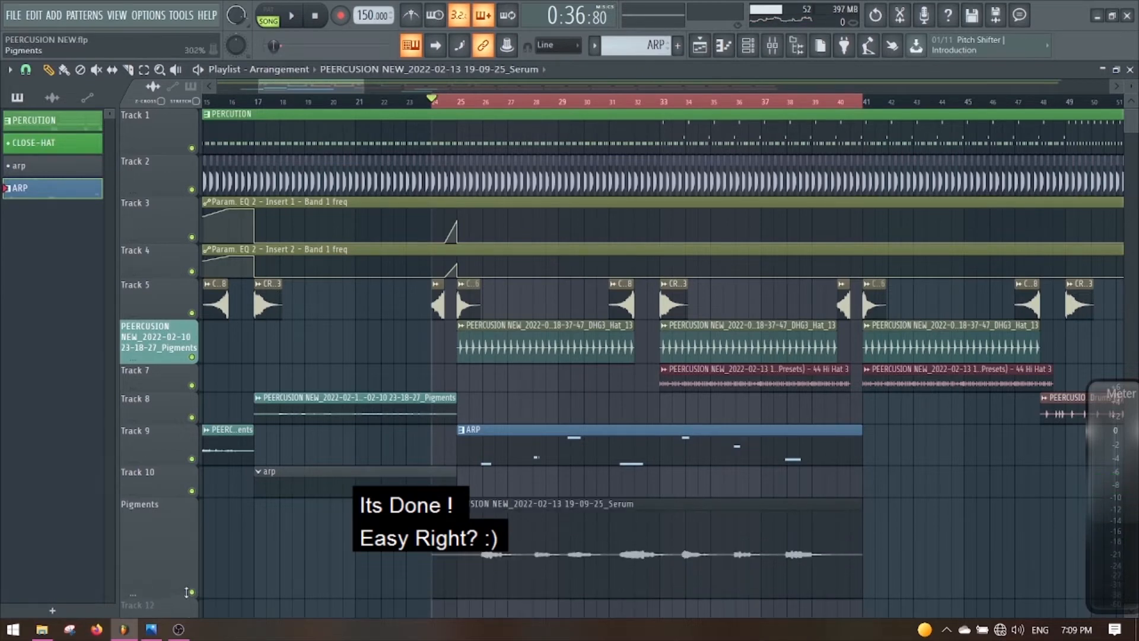
left_click(192, 459)
key("space")
scroll(994, 374, "down", 2)
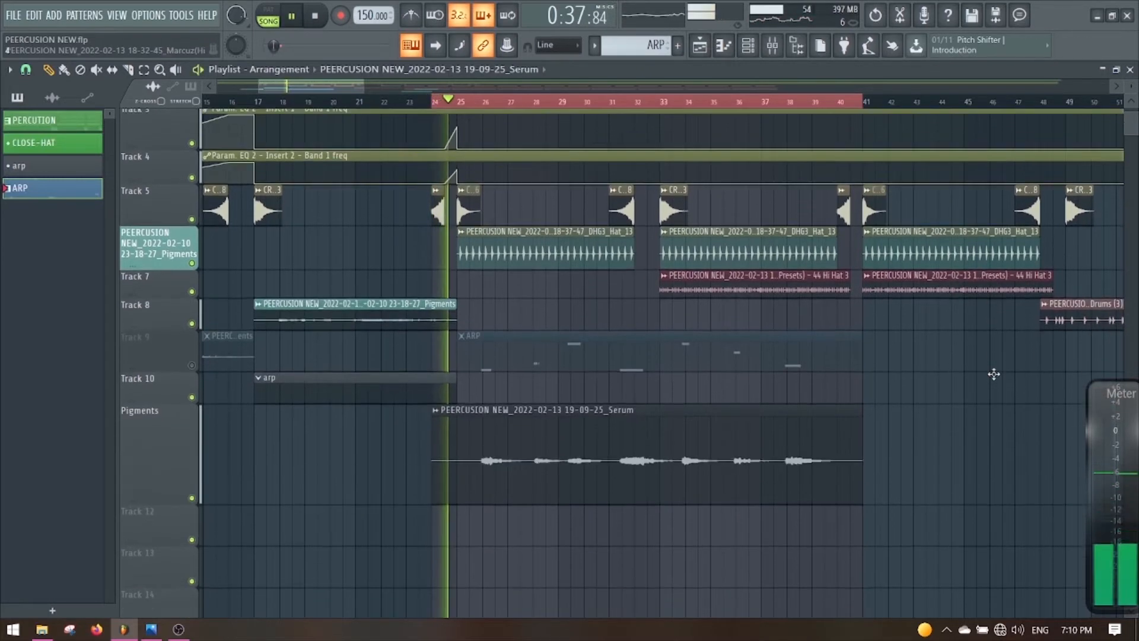
scroll(994, 374, "down", 1)
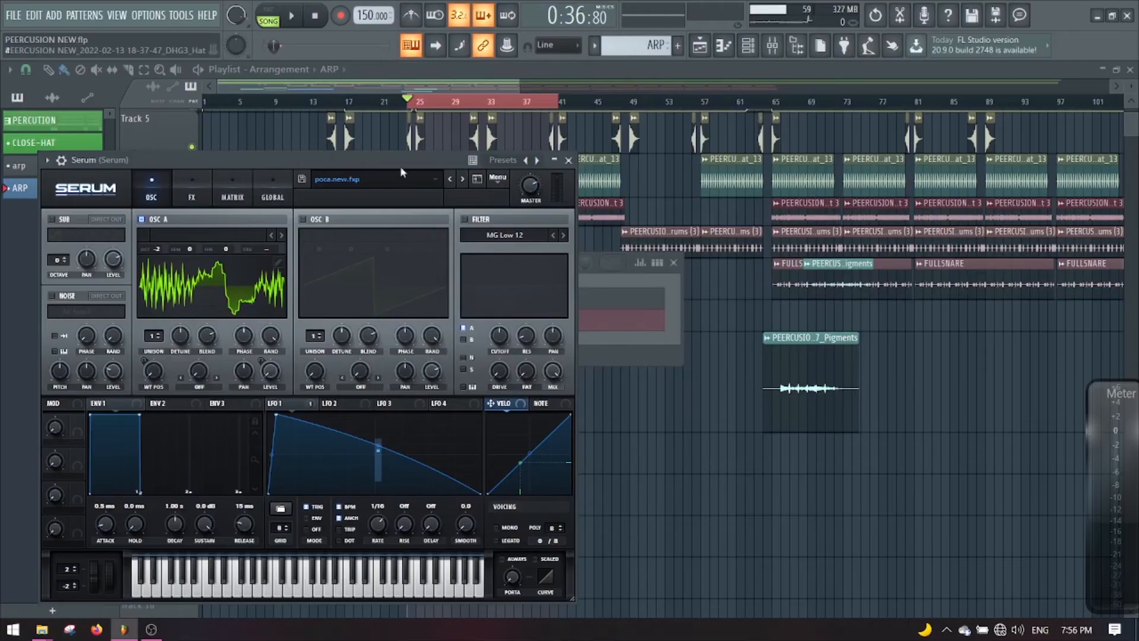
Arrange the Serum window and the channel rack side by side over the playlist and audition the loop.
left_click_drag(404, 161, 550, 170)
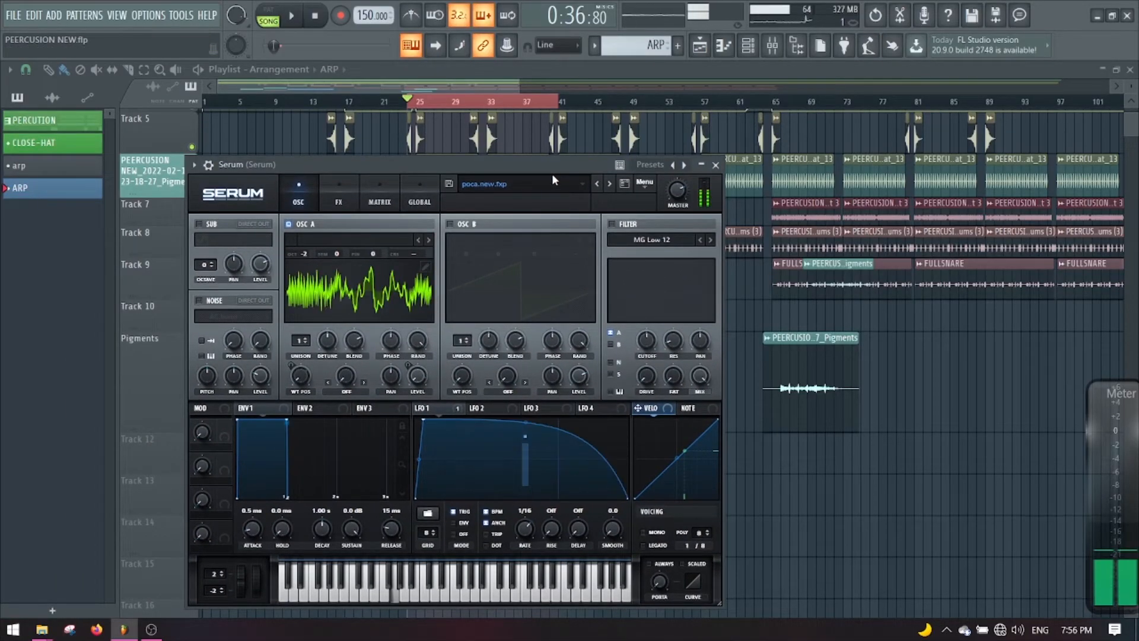
left_click_drag(544, 169, 878, 160)
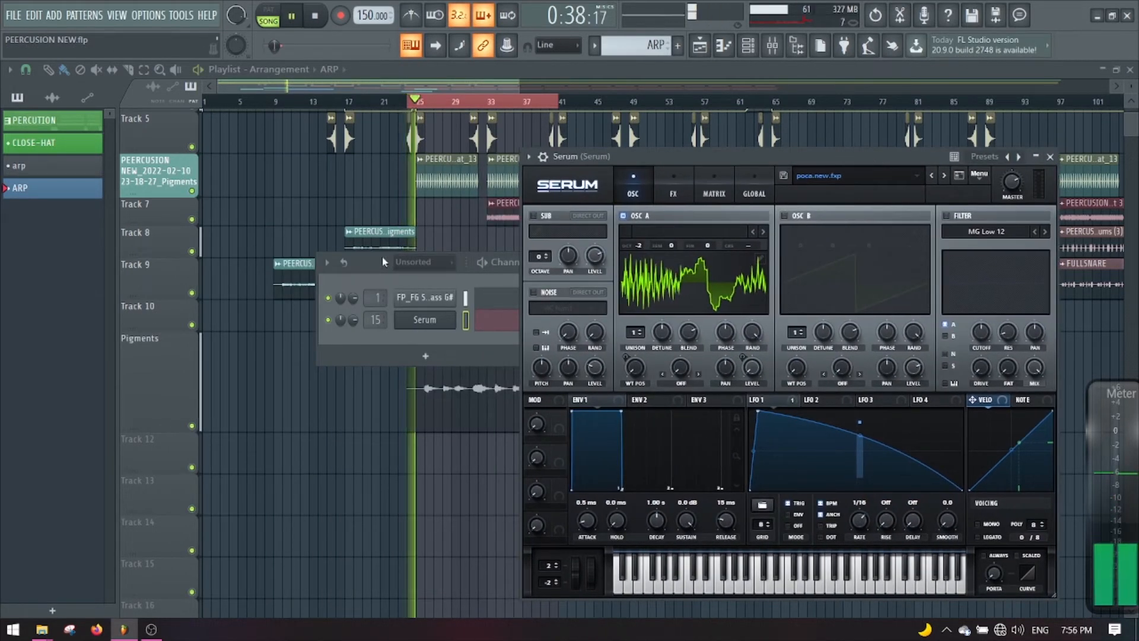
left_click_drag(382, 257, 23, 350)
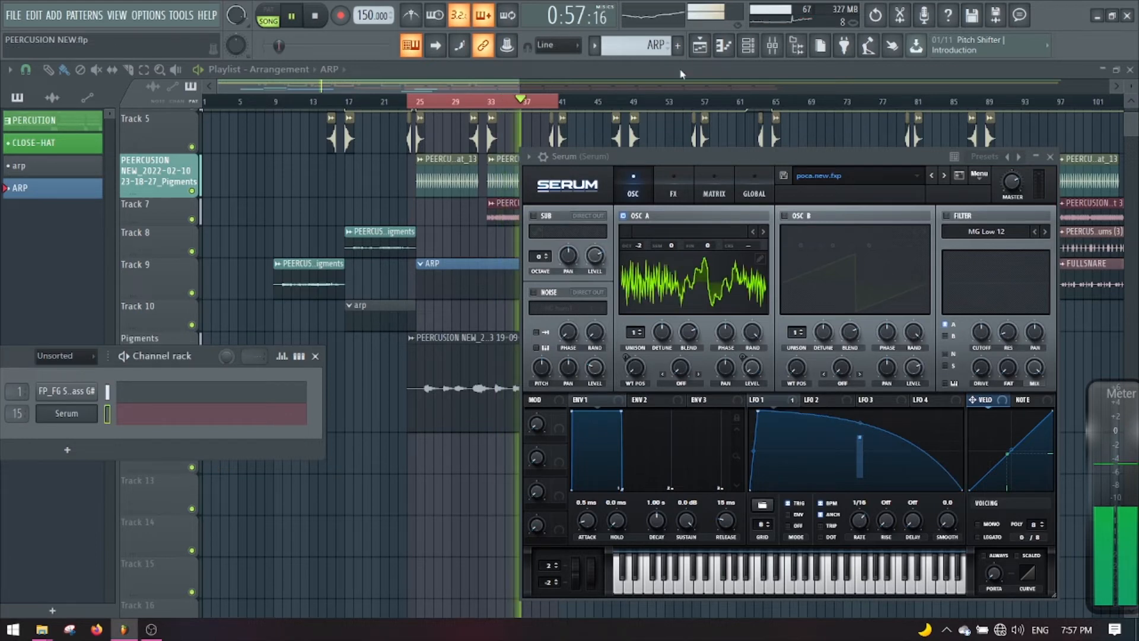
key("space")
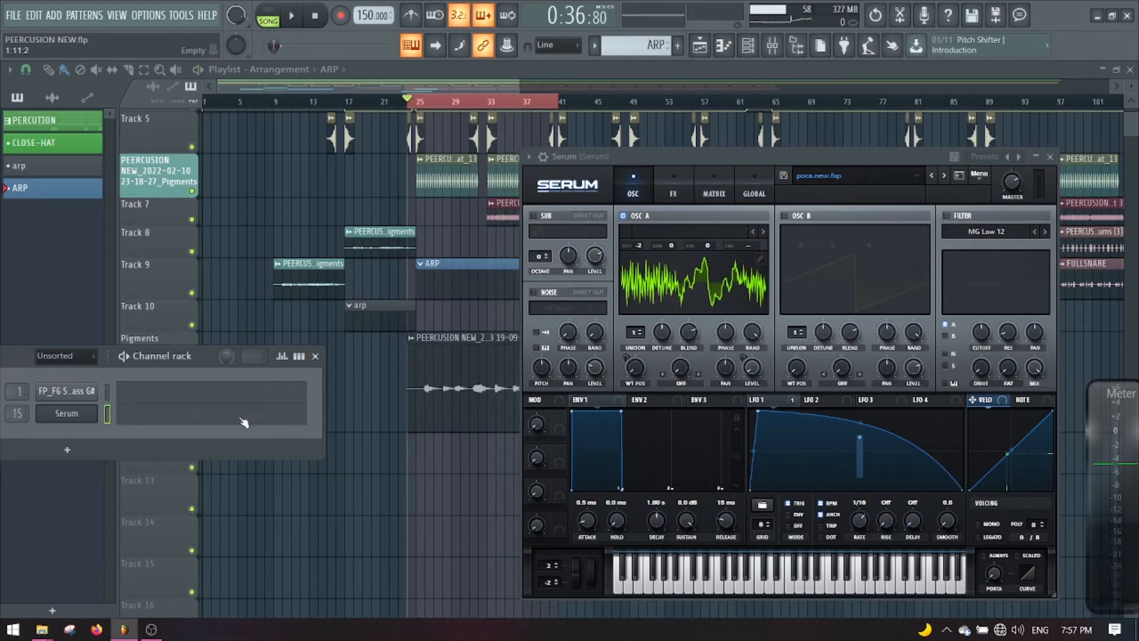
Open the Serum piano roll for the ARP pattern and draw two G4 notes in the first beat of bar 1.
left_click(243, 422)
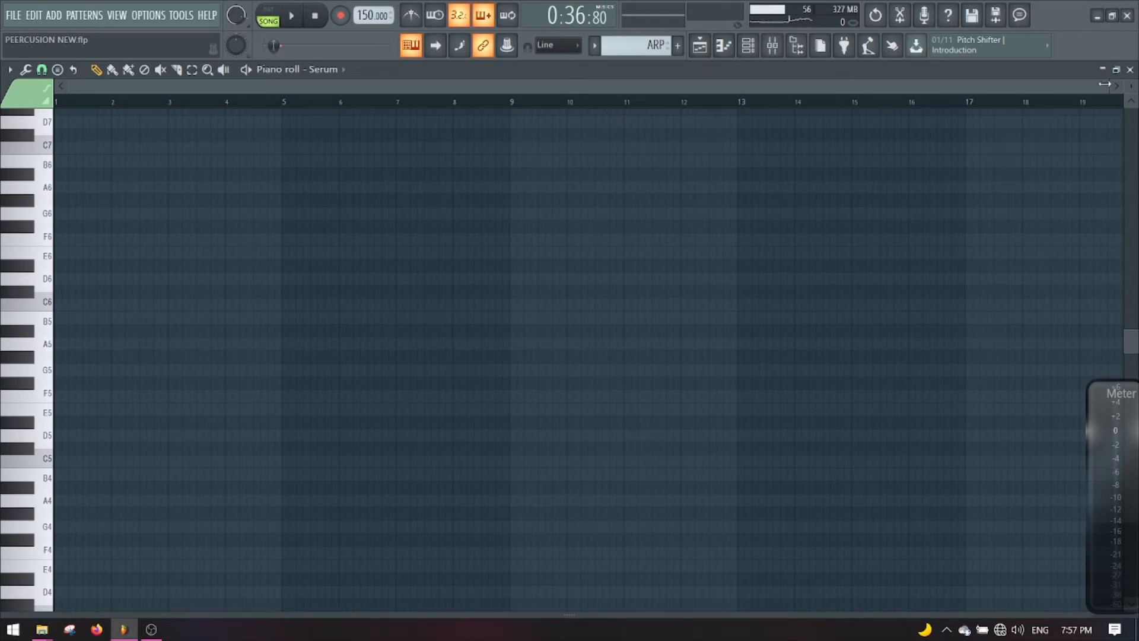
left_click_drag(1105, 84, 1038, 84)
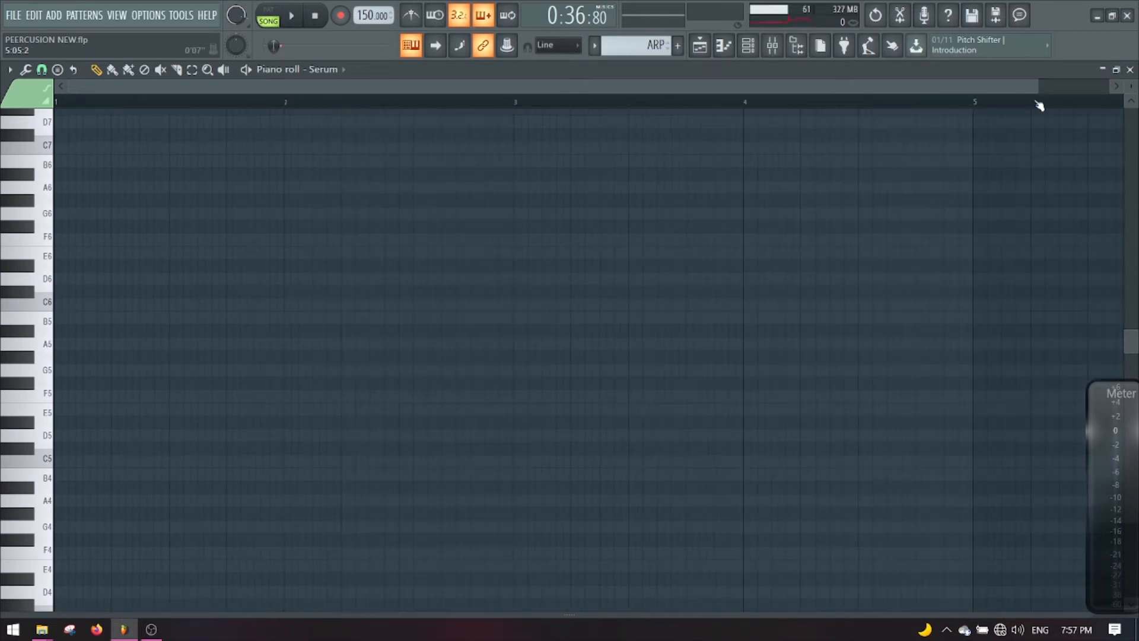
key("space")
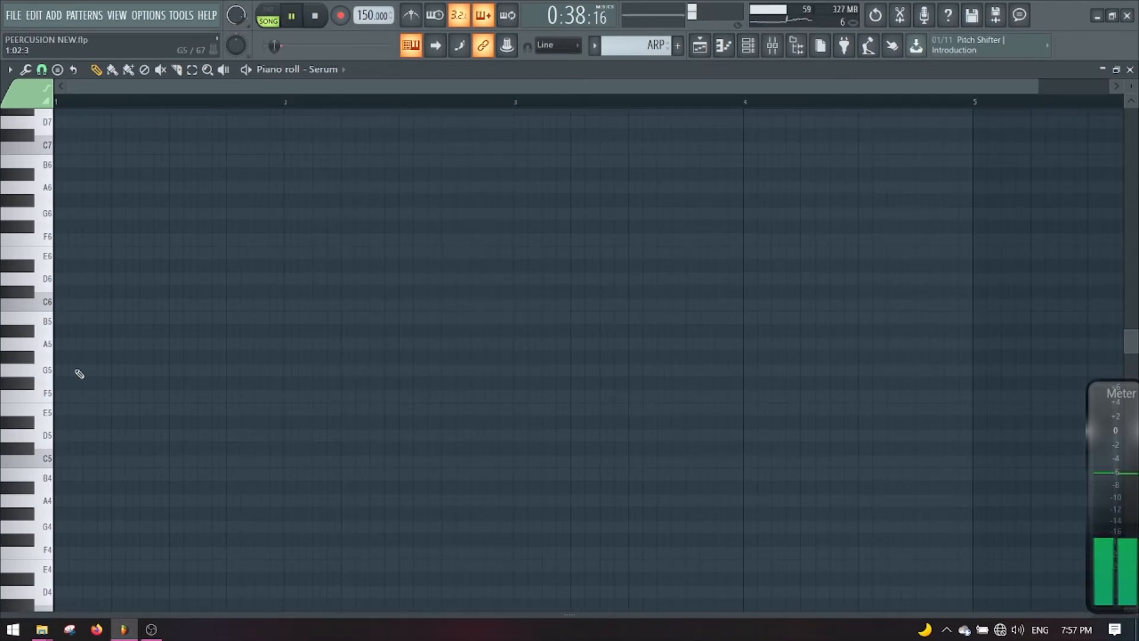
key("space")
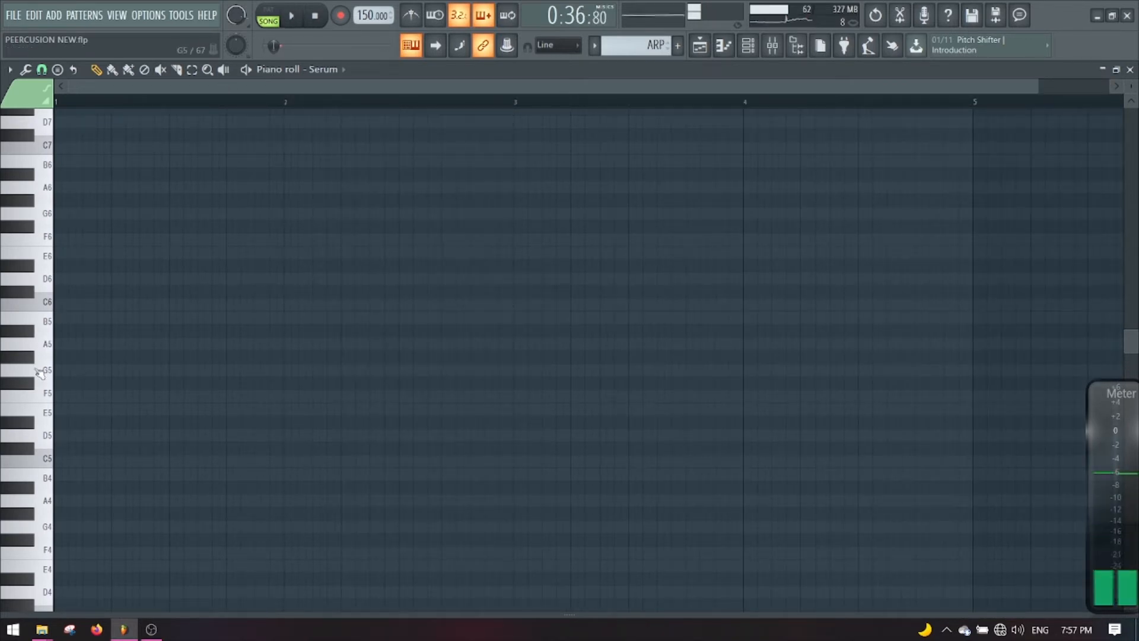
left_click(29, 532)
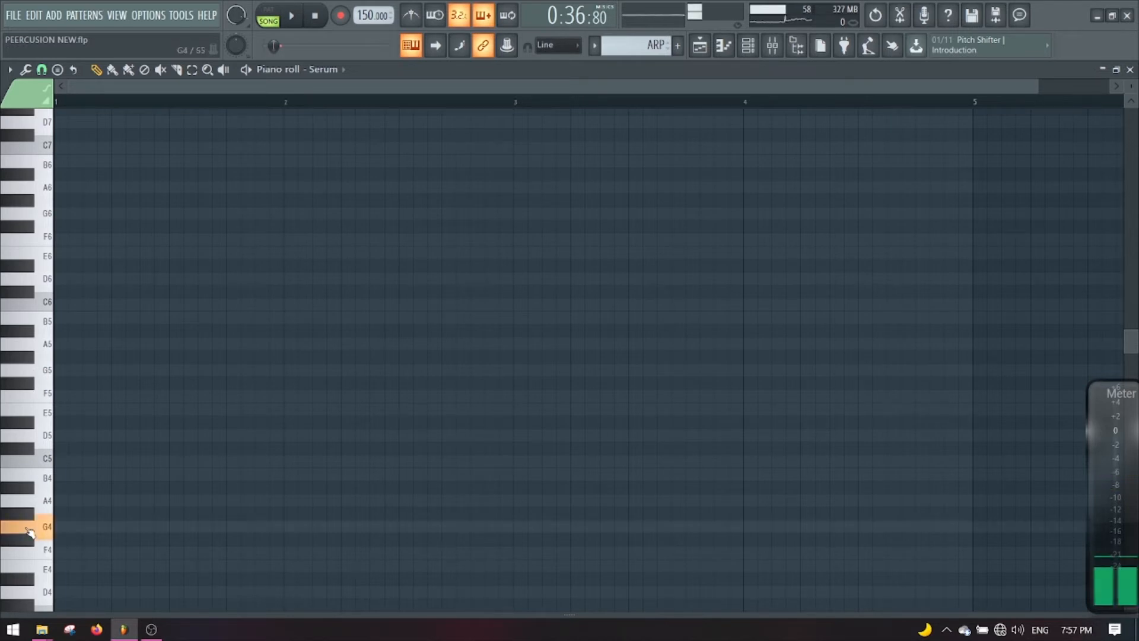
left_click(64, 527)
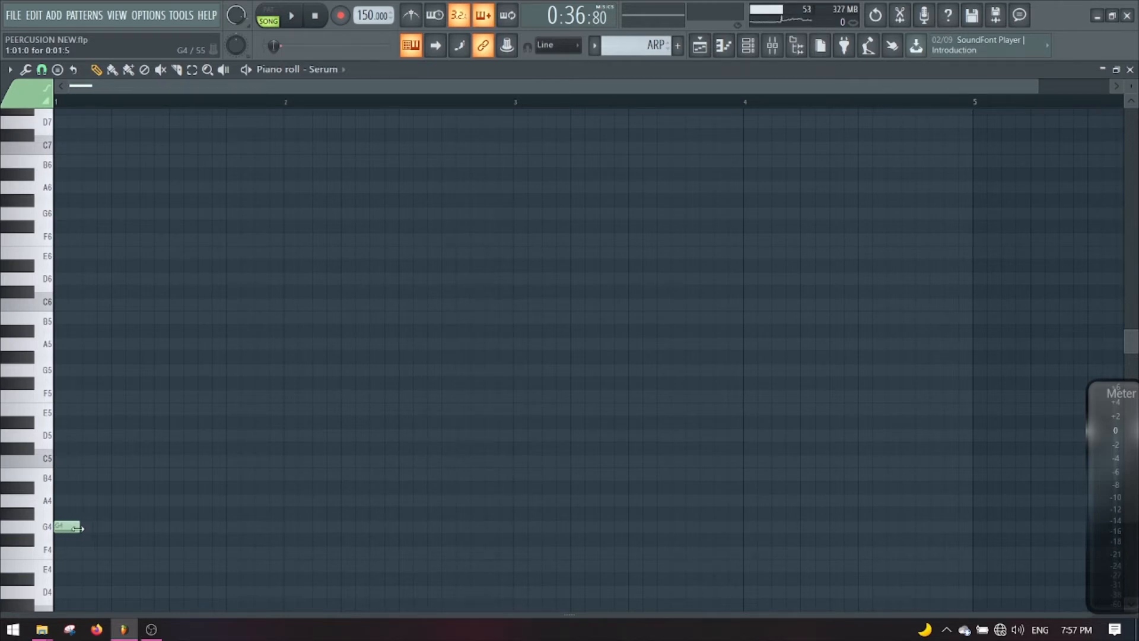
left_click(105, 526)
Add a third short G4 note at step 10 of bar 1 and audition it with the loop.
key("space")
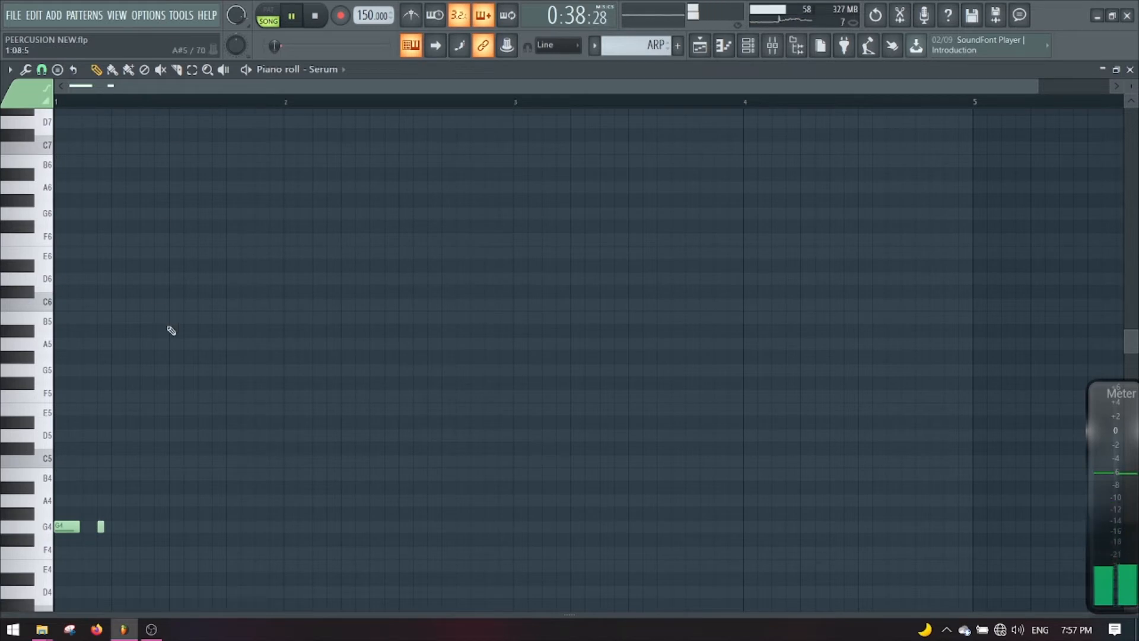
scroll(170, 330, "down", 3)
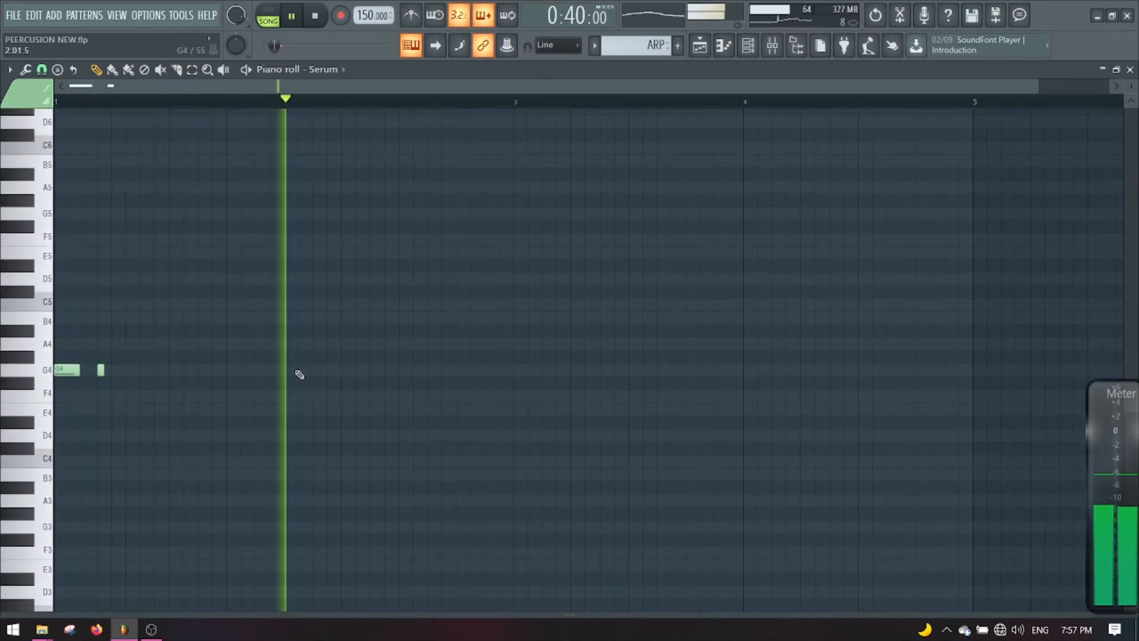
key("space")
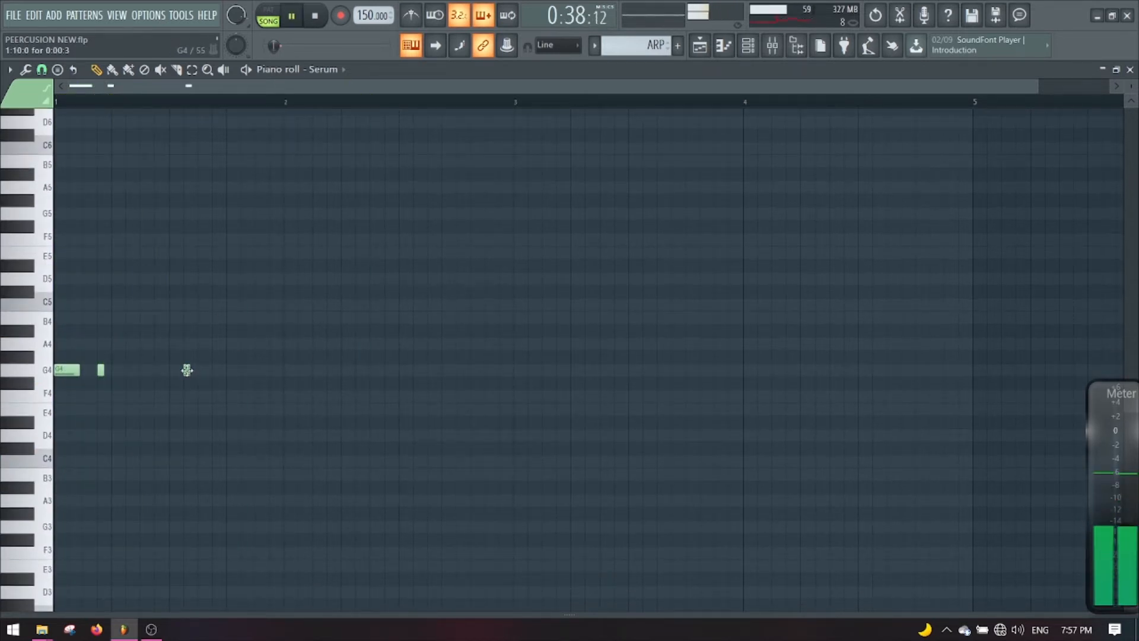
Turn the third G4 note into a one-beat note starting on beat 3 of bar 1.
key("space")
left_click(186, 370)
left_click_drag(215, 370, 225, 369)
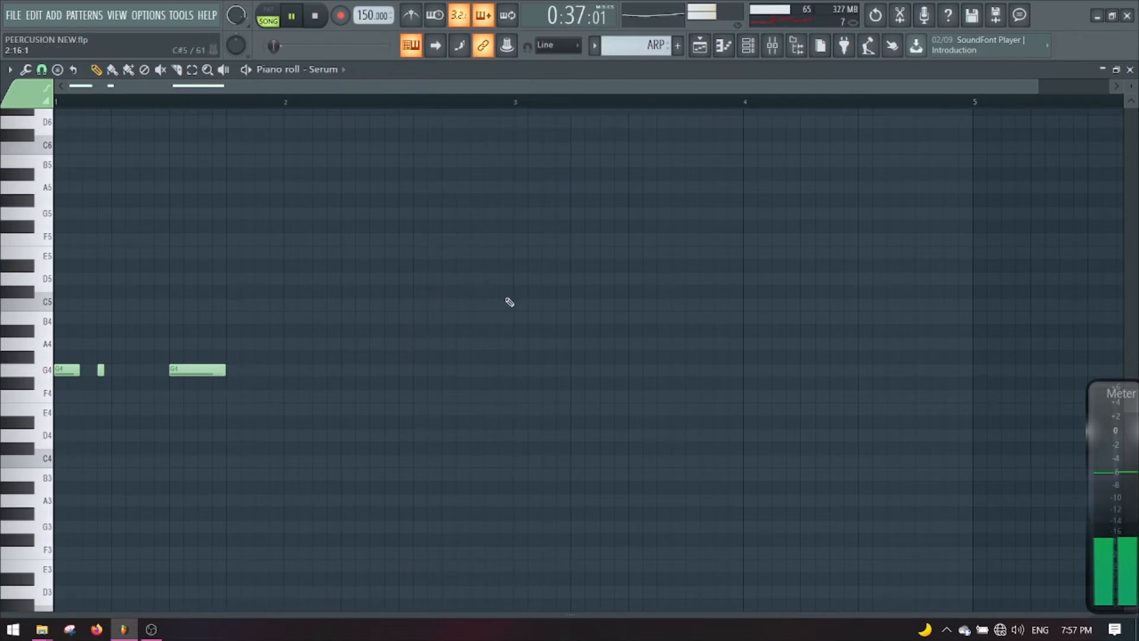
In bar 3, draw a one-beat G4 at the start and one-step G4, G4, G#4 and G4 notes at steps 7, 9, 12 and 14.
left_click(513, 373)
left_click_drag(538, 375, 545, 370)
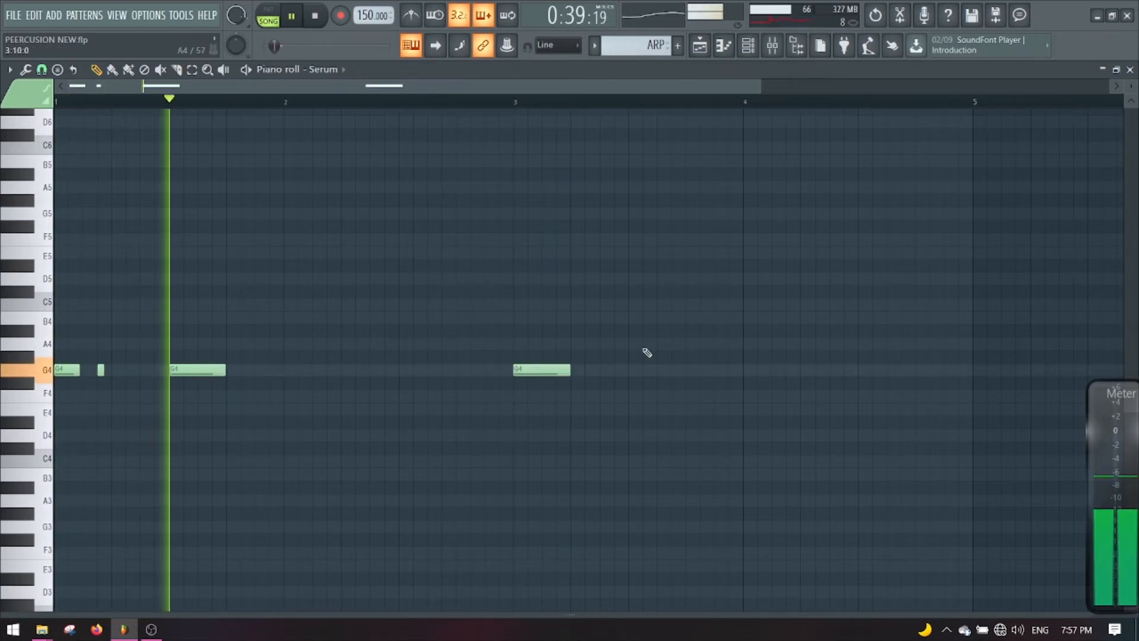
left_click(600, 371)
left_click_drag(655, 371, 614, 372)
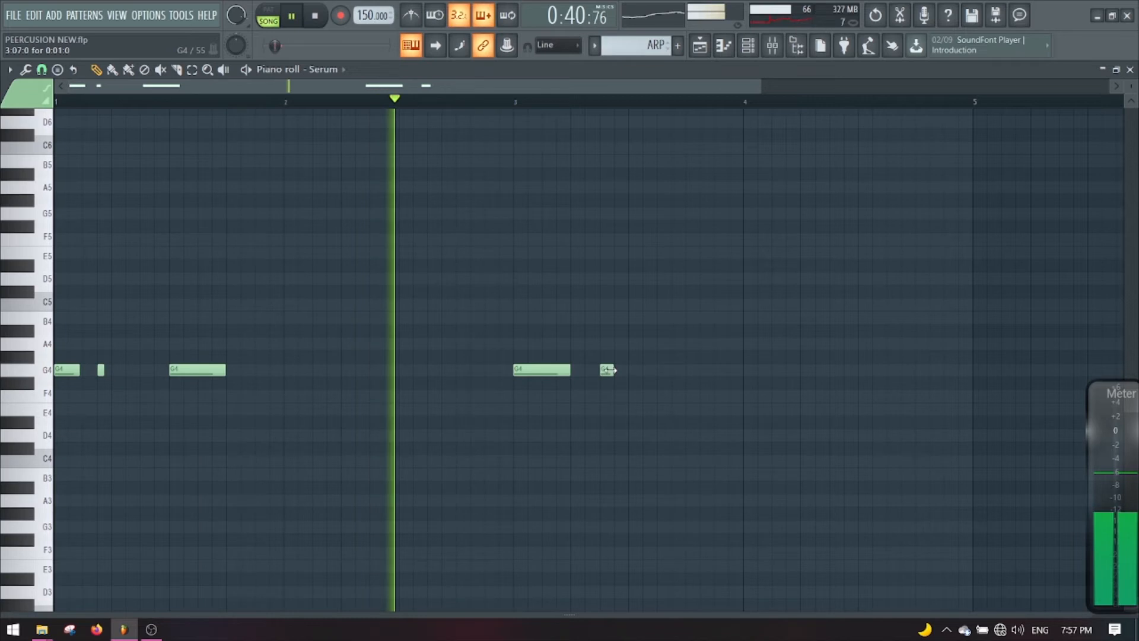
left_click(634, 369)
left_click(677, 359)
left_click(704, 371)
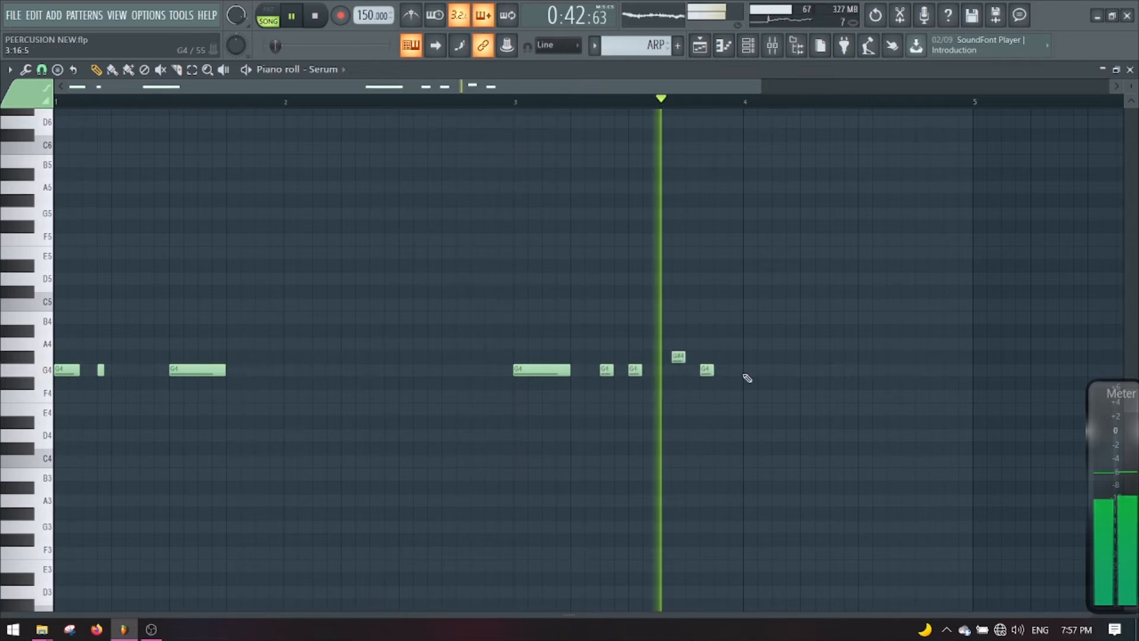
left_click(749, 370)
left_click(792, 370)
key("space")
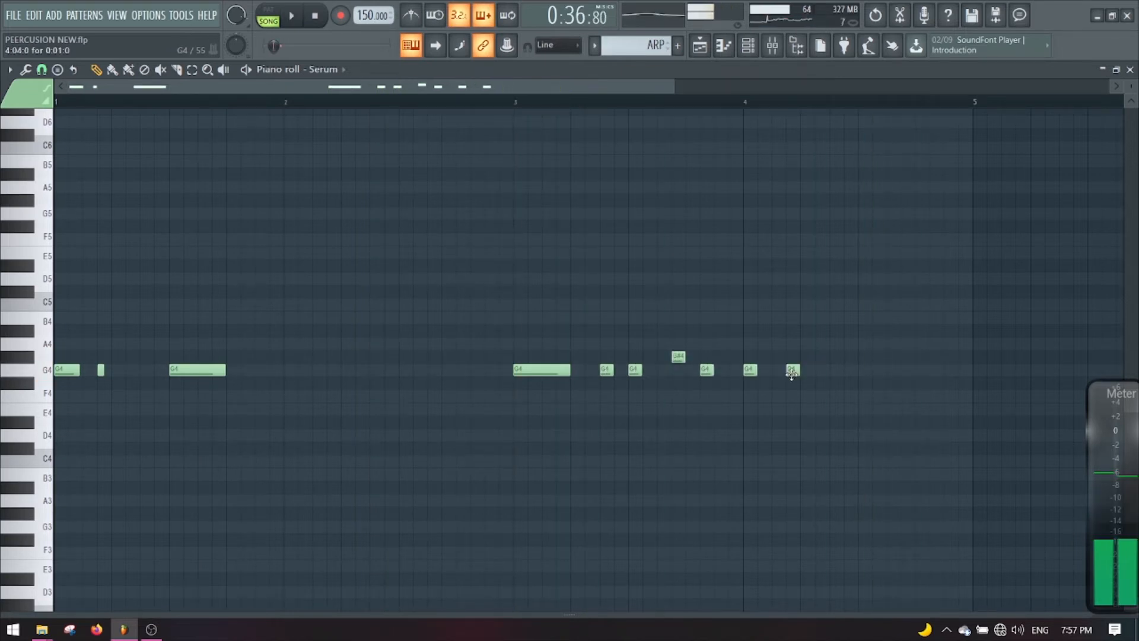
right_click(791, 373)
left_click_drag(758, 370, 800, 370)
key("space")
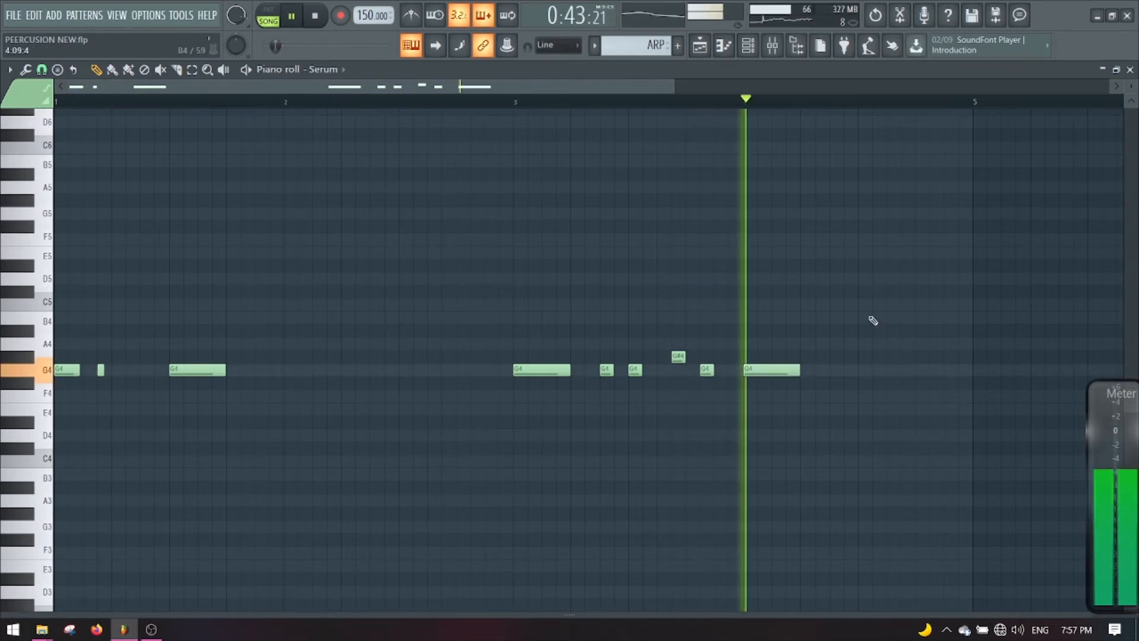
right_click(758, 370)
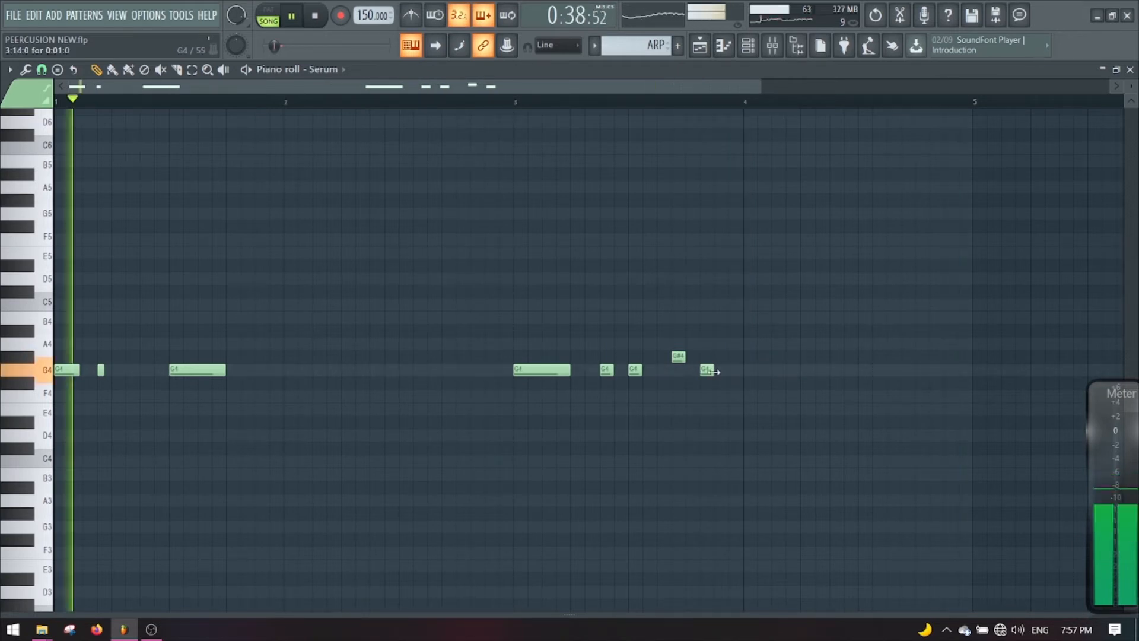
Lengthen the last note of bar 3 to three steps and lower it to F#4.
left_click_drag(714, 371, 730, 392)
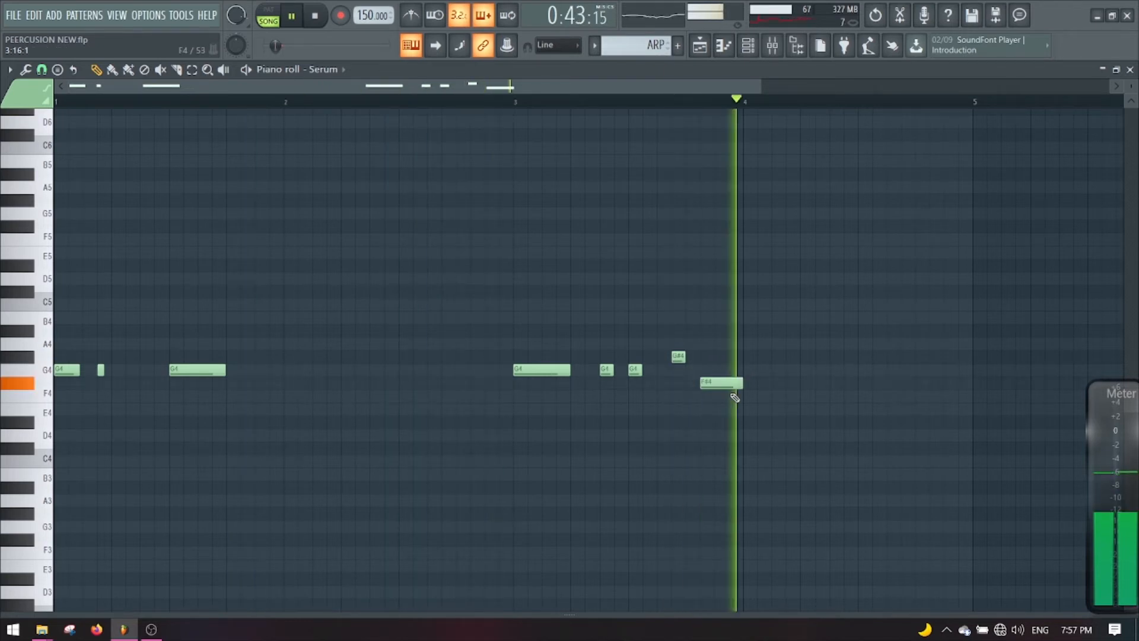
Set the playlist's looped time selection from 24:09:0 to 29:01:0 around the ARP notes.
left_click(702, 43)
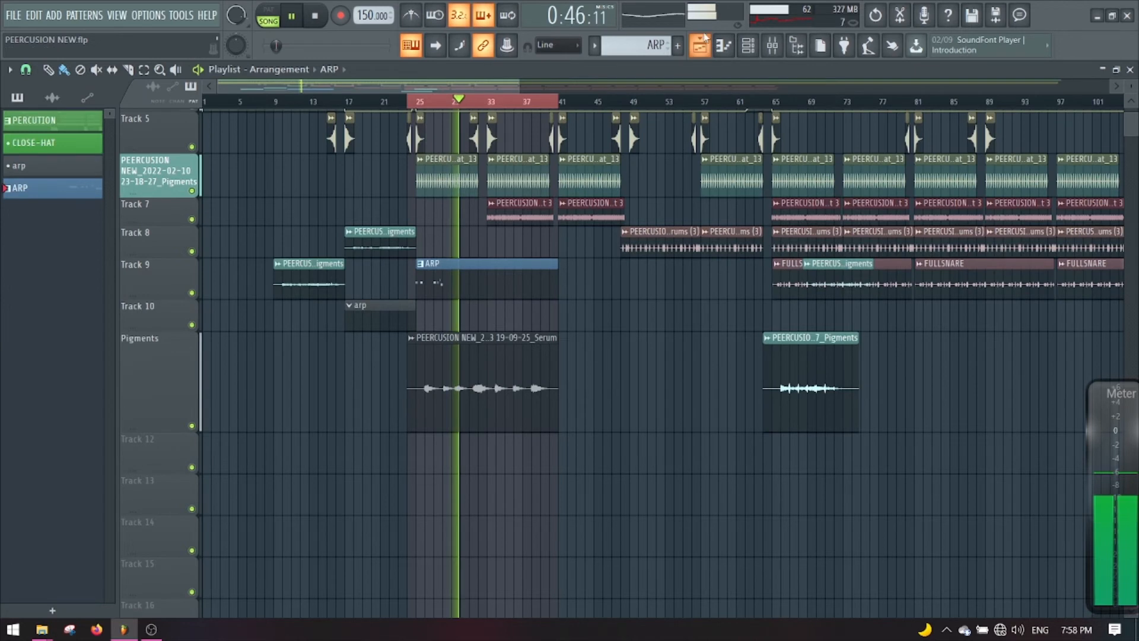
scroll(430, 301, "up", 5)
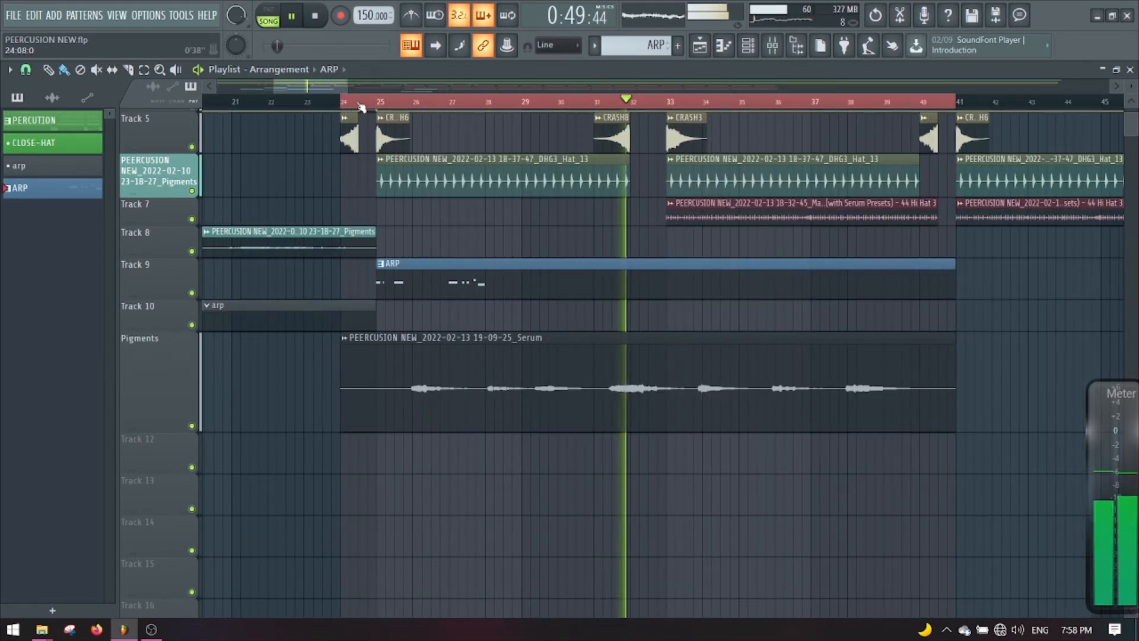
left_click_drag(361, 106, 522, 105)
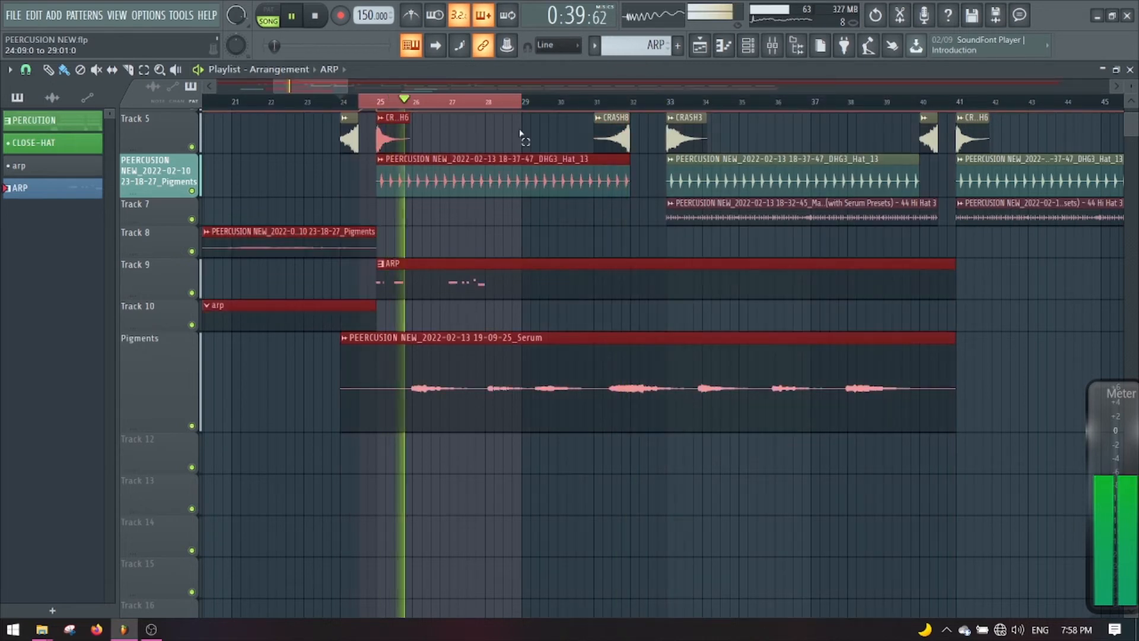
left_click(594, 235)
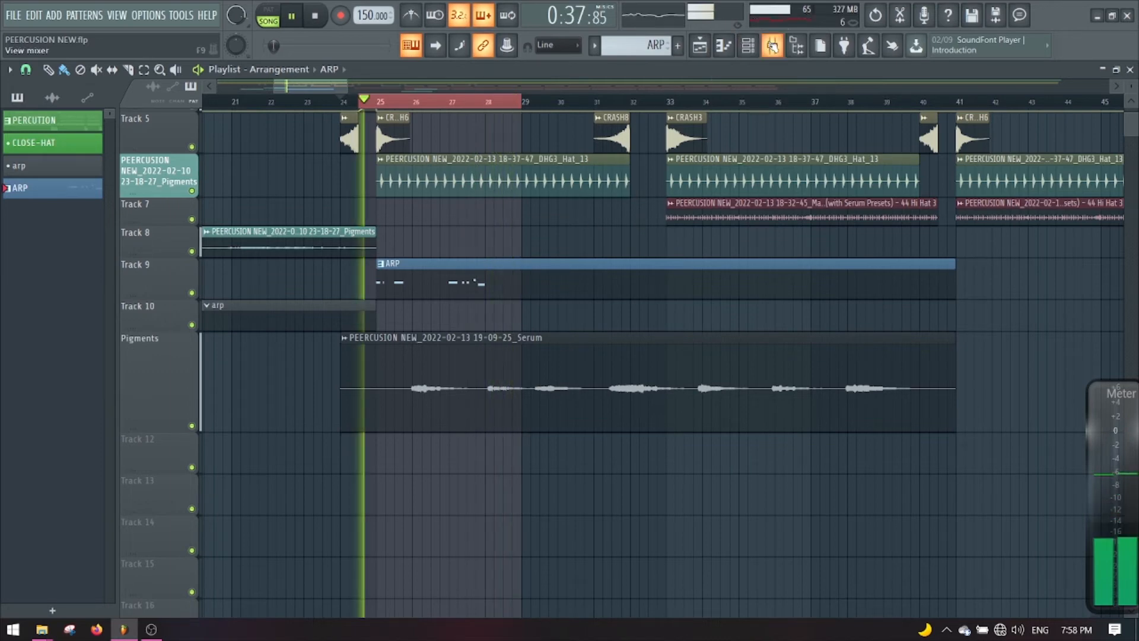
Raise the Serum mixer track's fader slightly and render the armed track to a wave file at 24Bit int.
left_click(772, 46)
left_click_drag(262, 398, 262, 384)
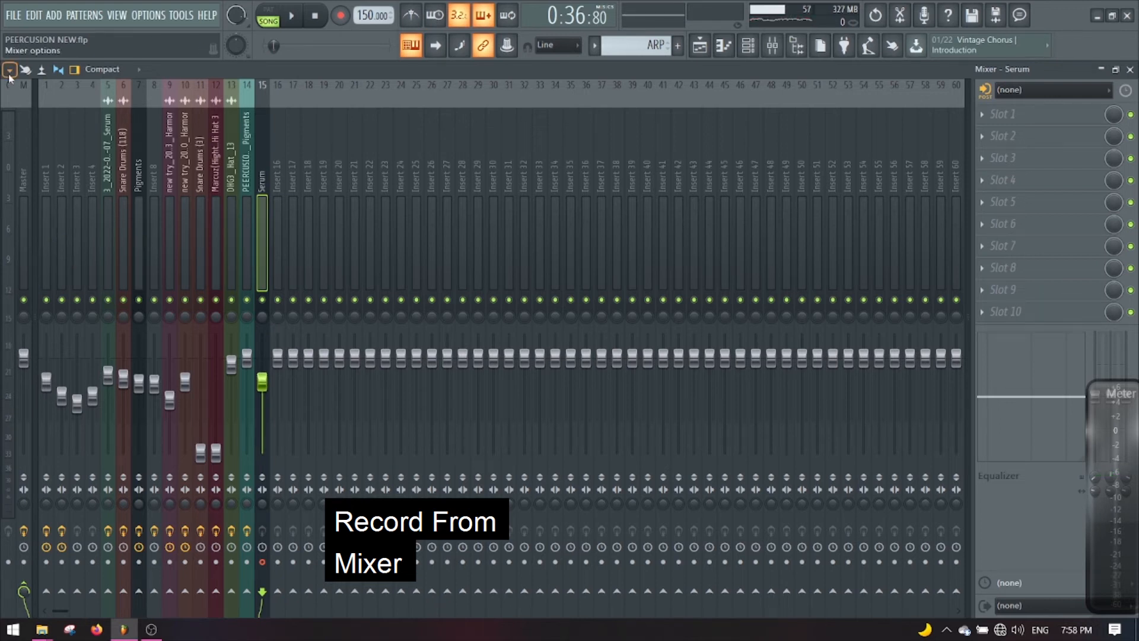
left_click(9, 71)
mouse_move(43, 103)
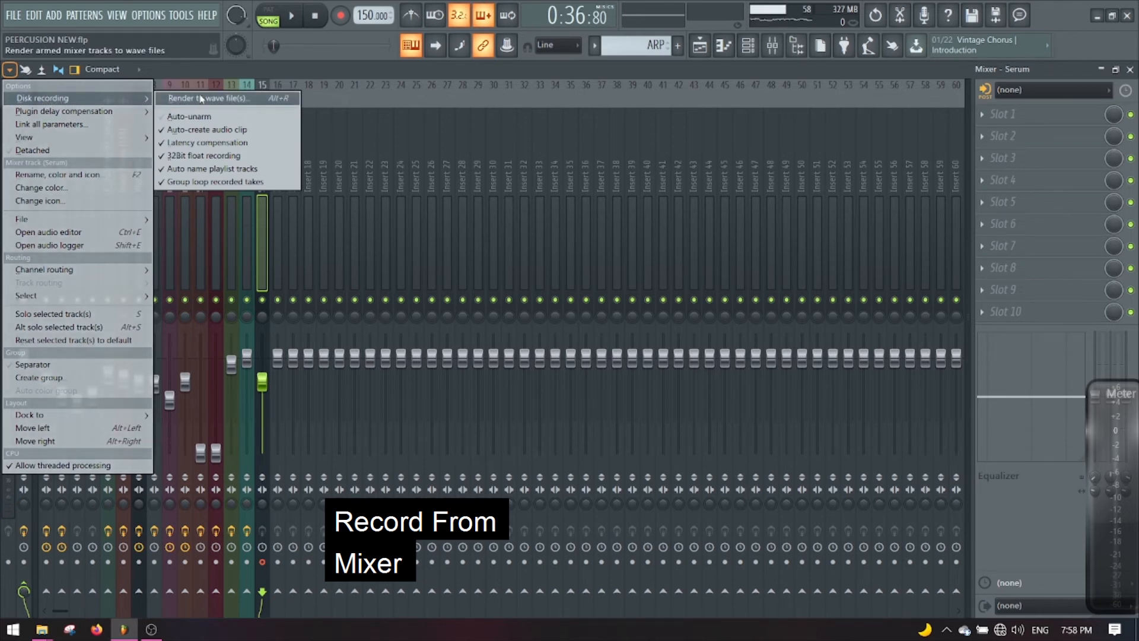
left_click(229, 99)
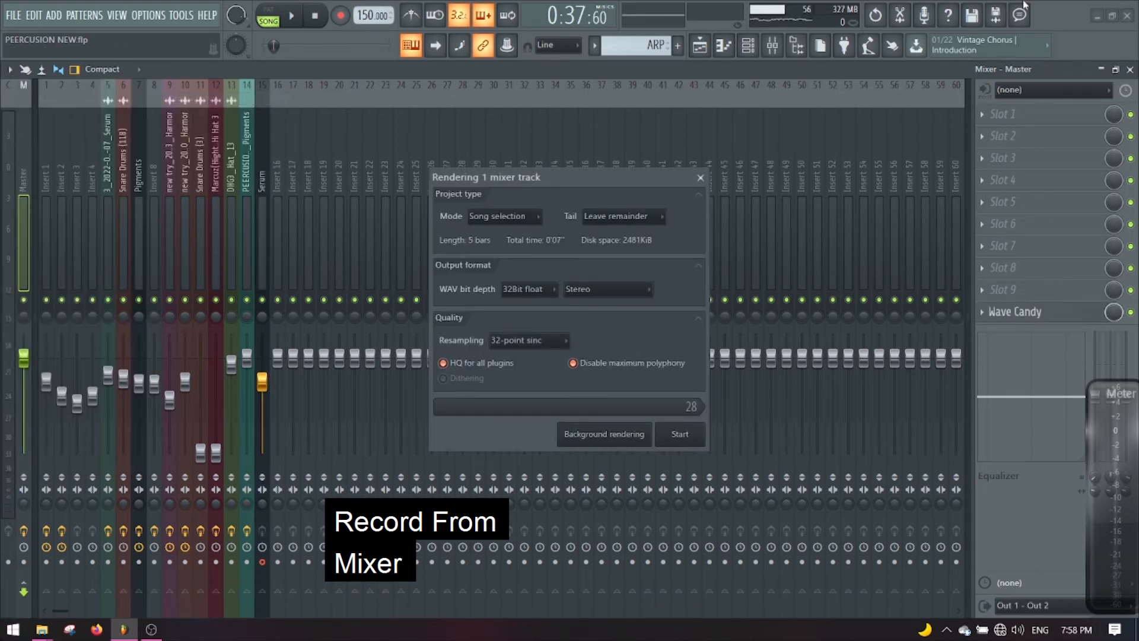
left_click(522, 287)
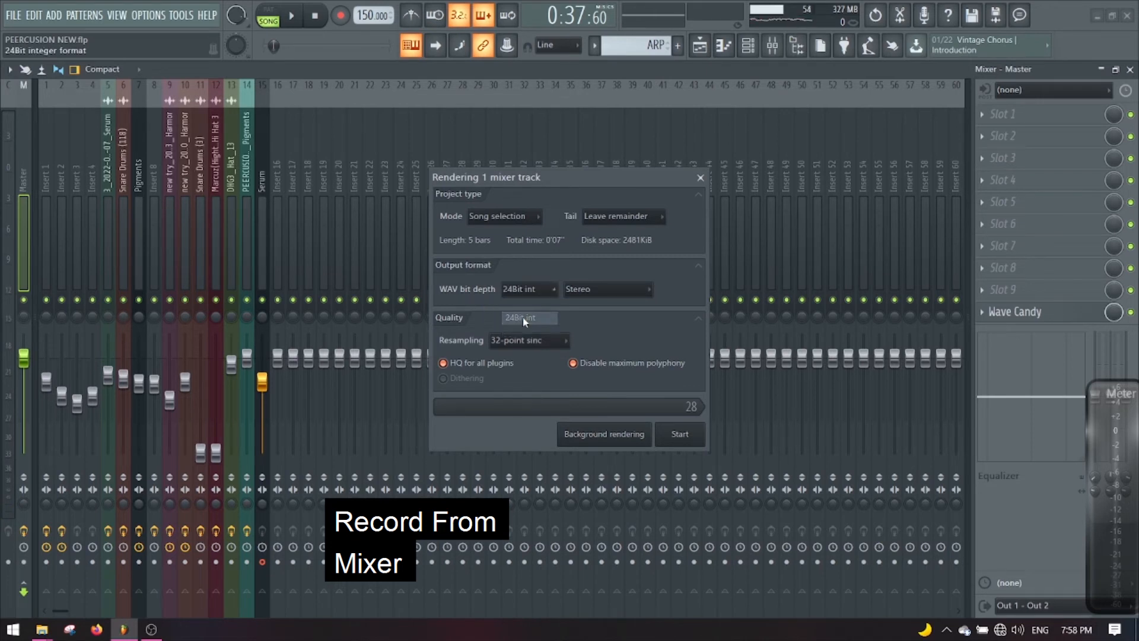
left_click(681, 434)
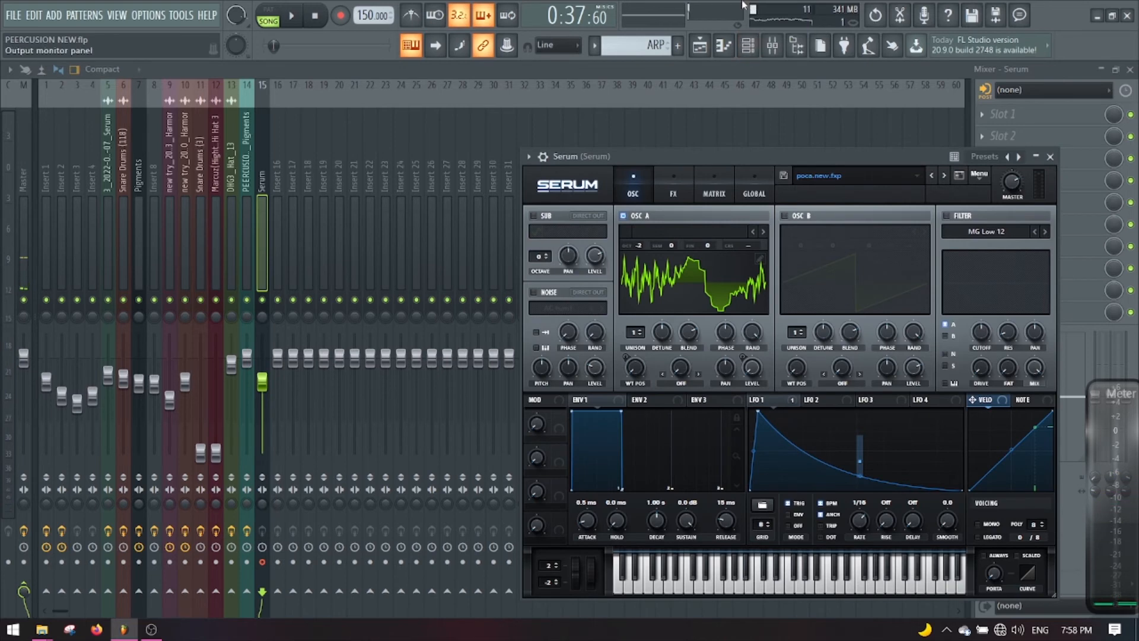
Trim the start of the long Serum audio clip to bar 25, then mute Track 9 and audition the rendered audio.
left_click(700, 46)
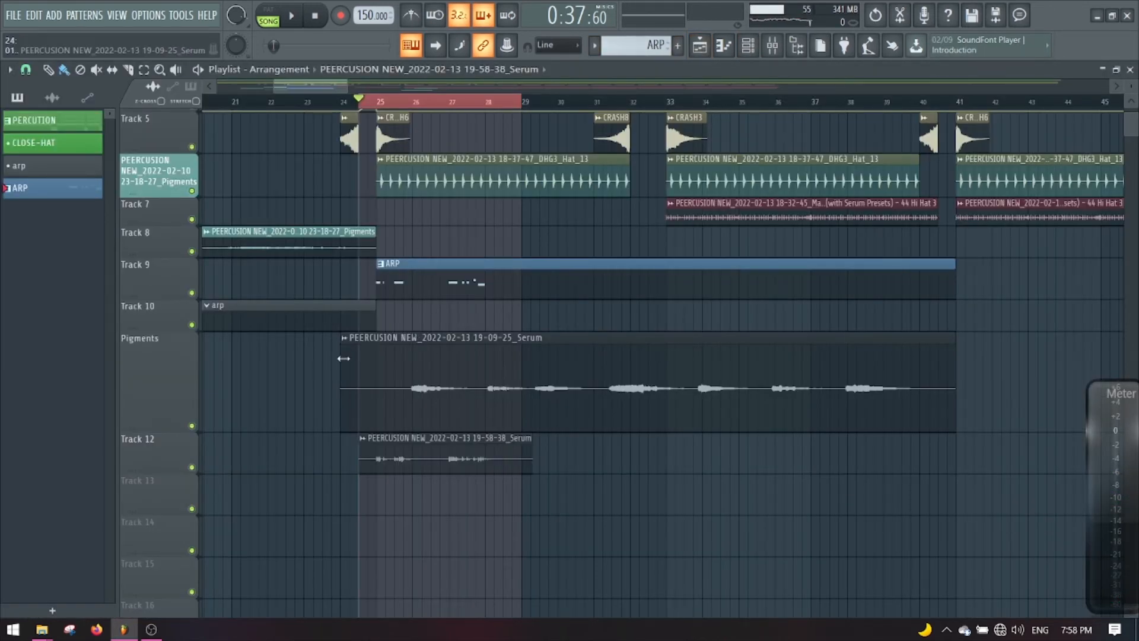
left_click_drag(343, 358, 378, 358)
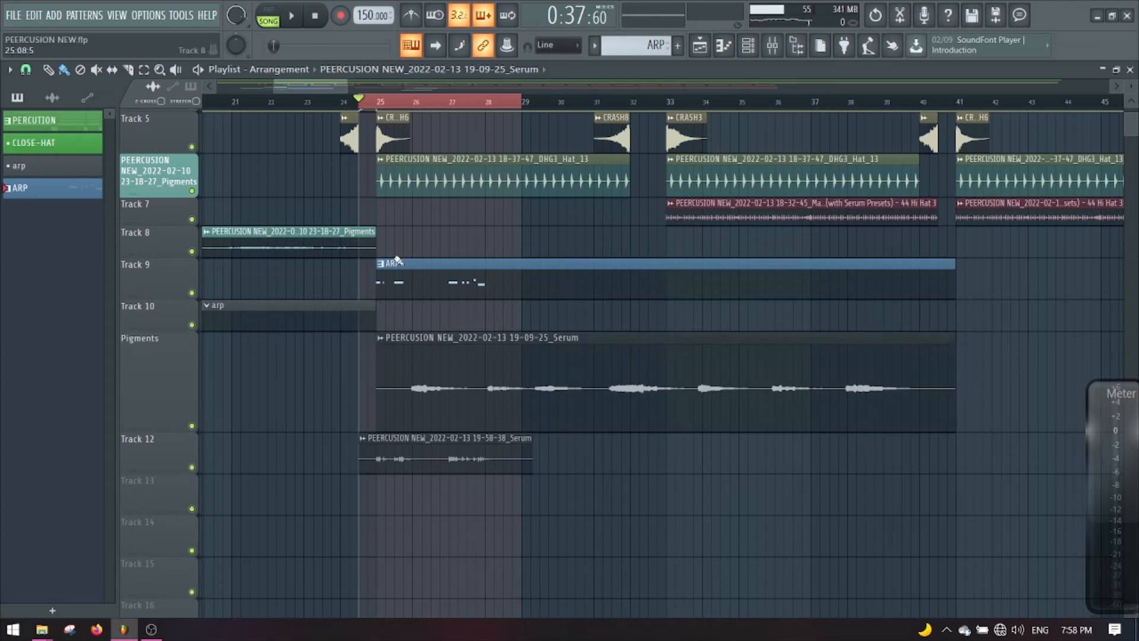
left_click(192, 292)
key("space")
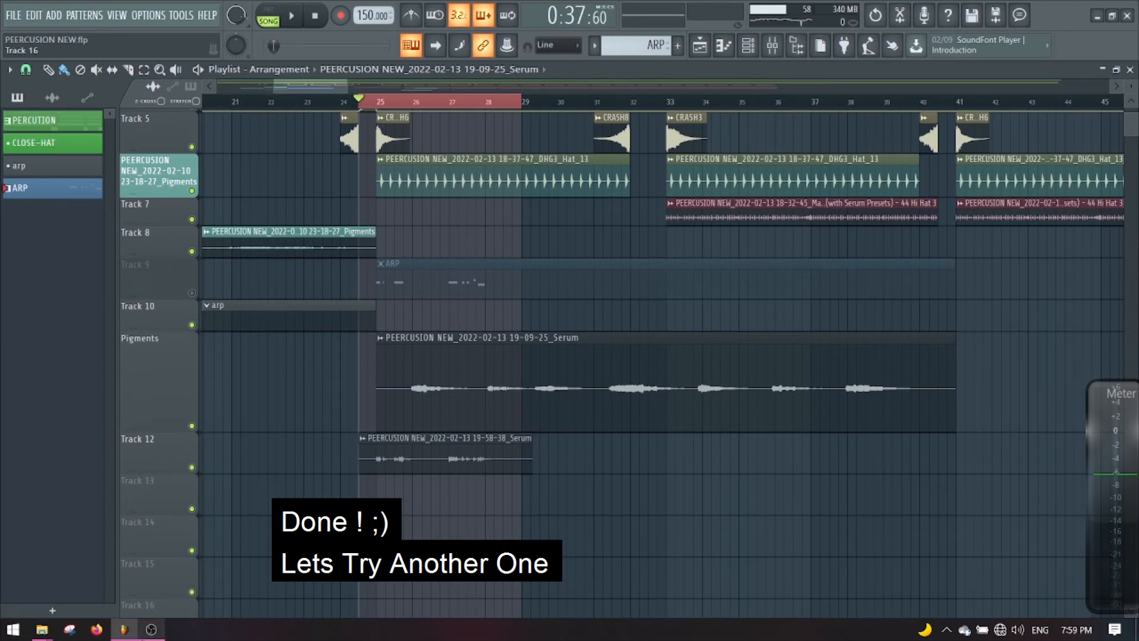
Play the song from bar 3 to listen to the pink Polygon2 audio clip.
mouse_move(151, 629)
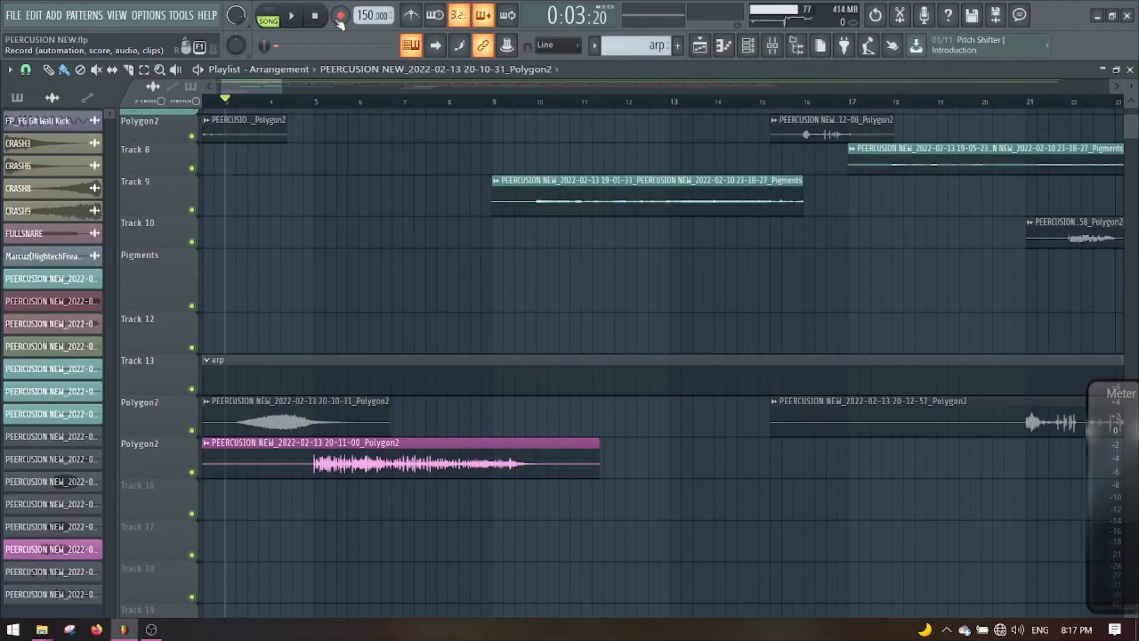
key("space")
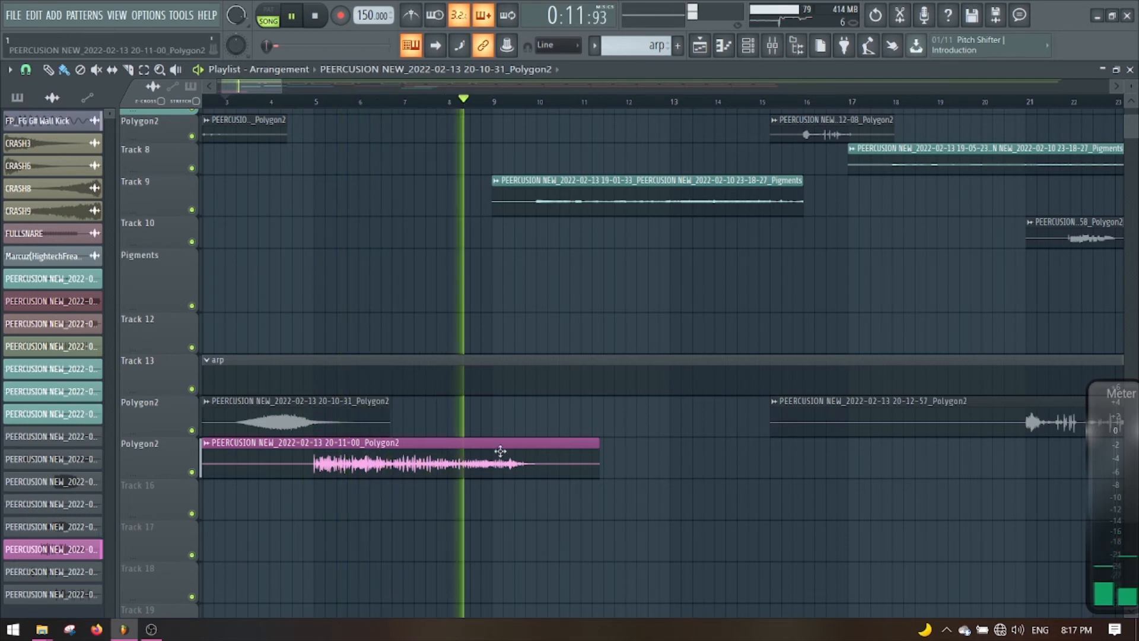
key("space")
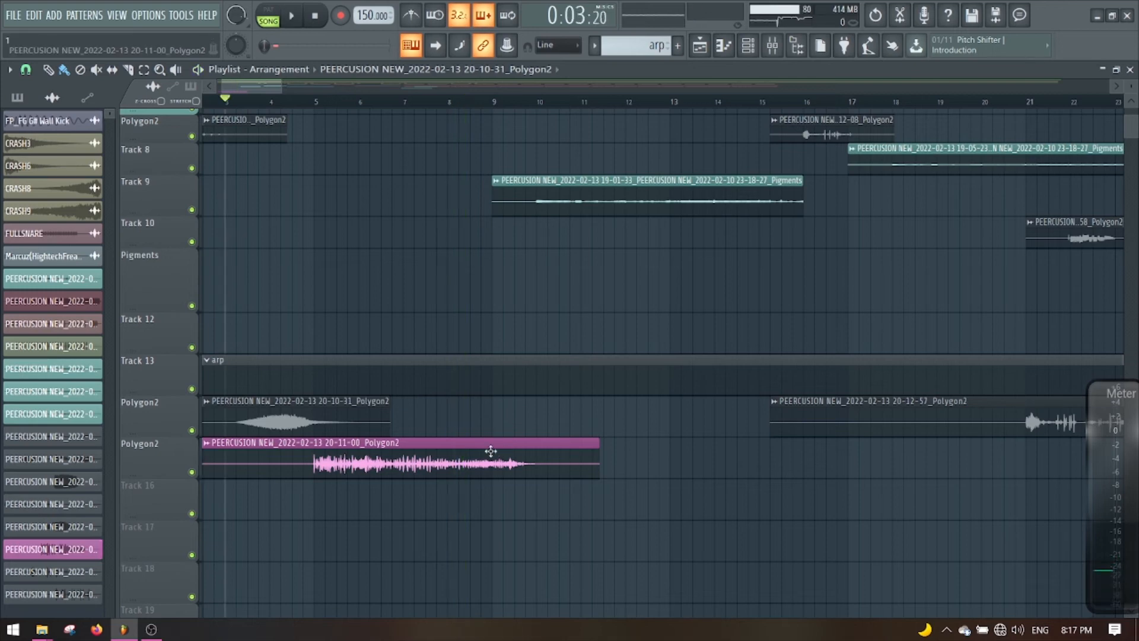
Load ValhallaShimmer into effect slot 2 of the pink Polygon2 clip's mixer track and reposition its window centrally.
left_click(490, 452)
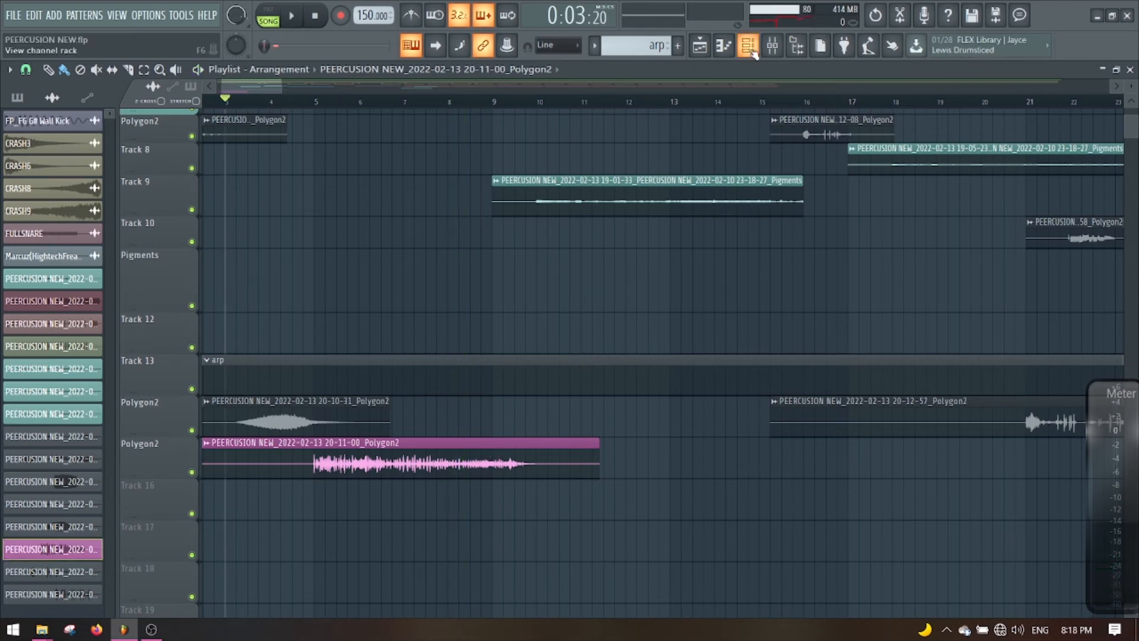
left_click(772, 46)
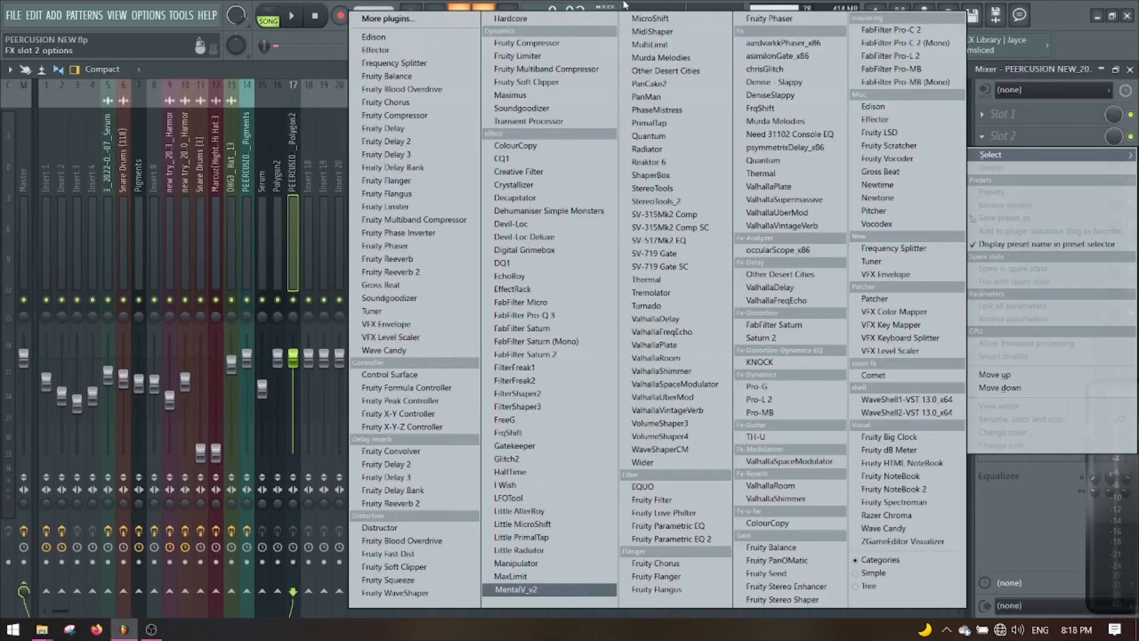
left_click(662, 372)
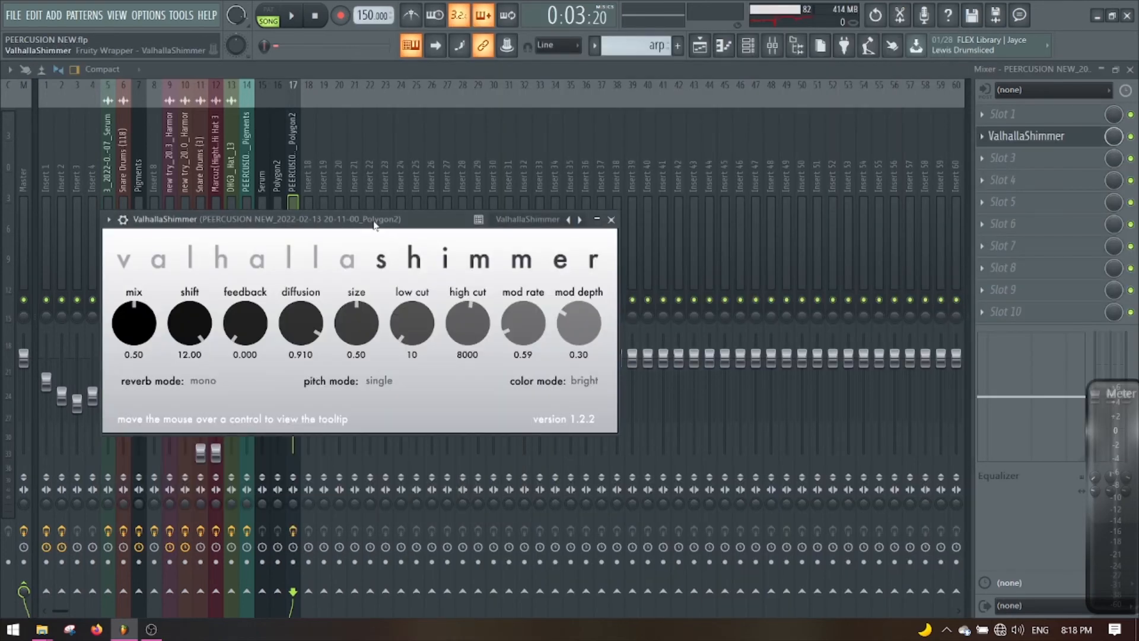
left_click_drag(372, 221, 610, 232)
During playback, set ValhallaShimmer's feedback to 0.106, size to 0.45 and low cut to 350, then close it.
key("space")
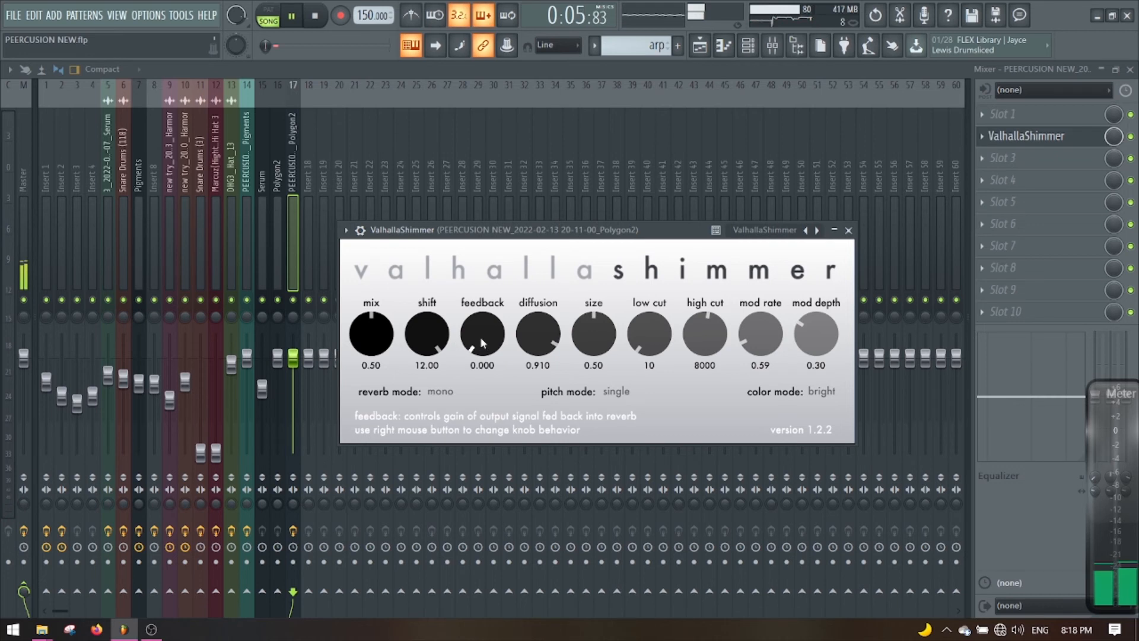
left_click_drag(480, 336, 486, 323)
left_click_drag(597, 318, 646, 285)
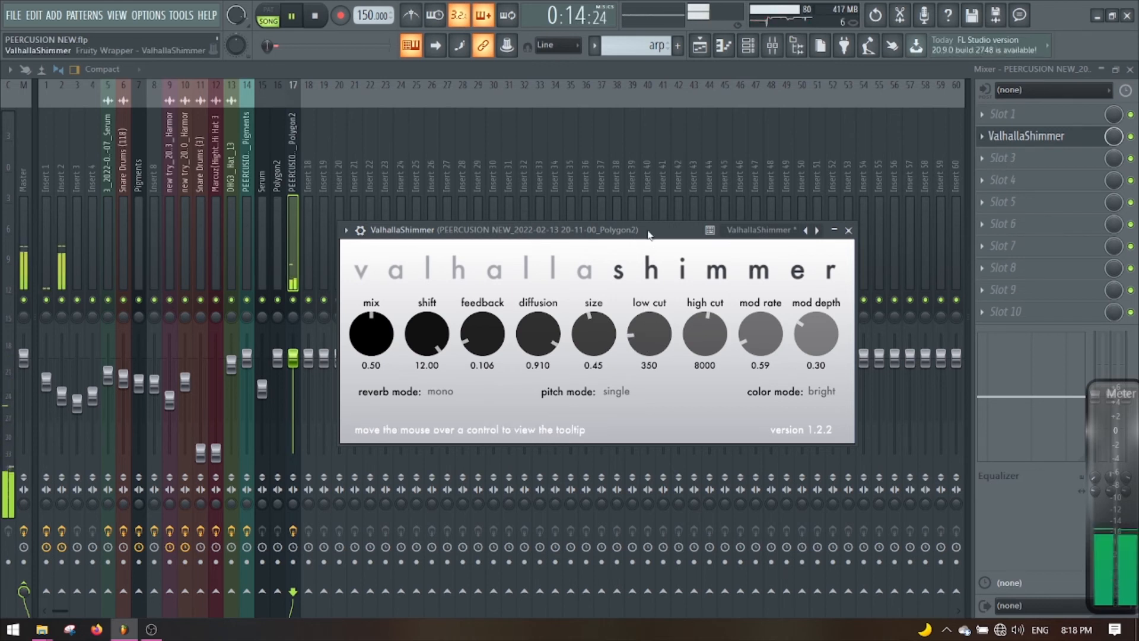
left_click(849, 231)
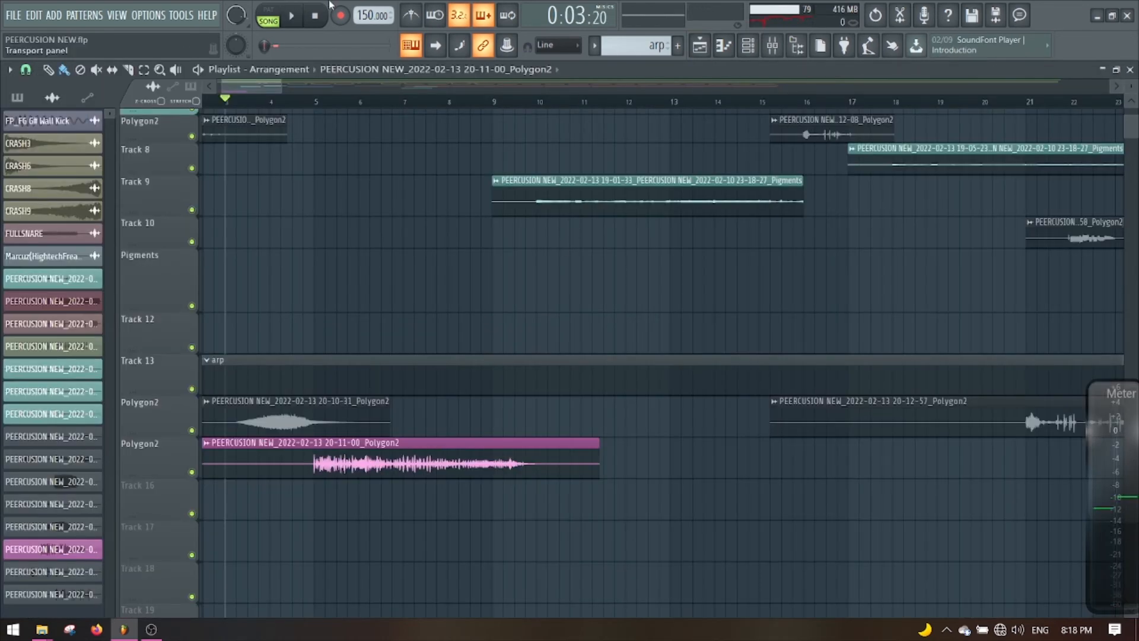
Enable recording of everything and arm mixer track 17, which carries the Polygon2 clip with ValhallaShimmer.
left_click(340, 16)
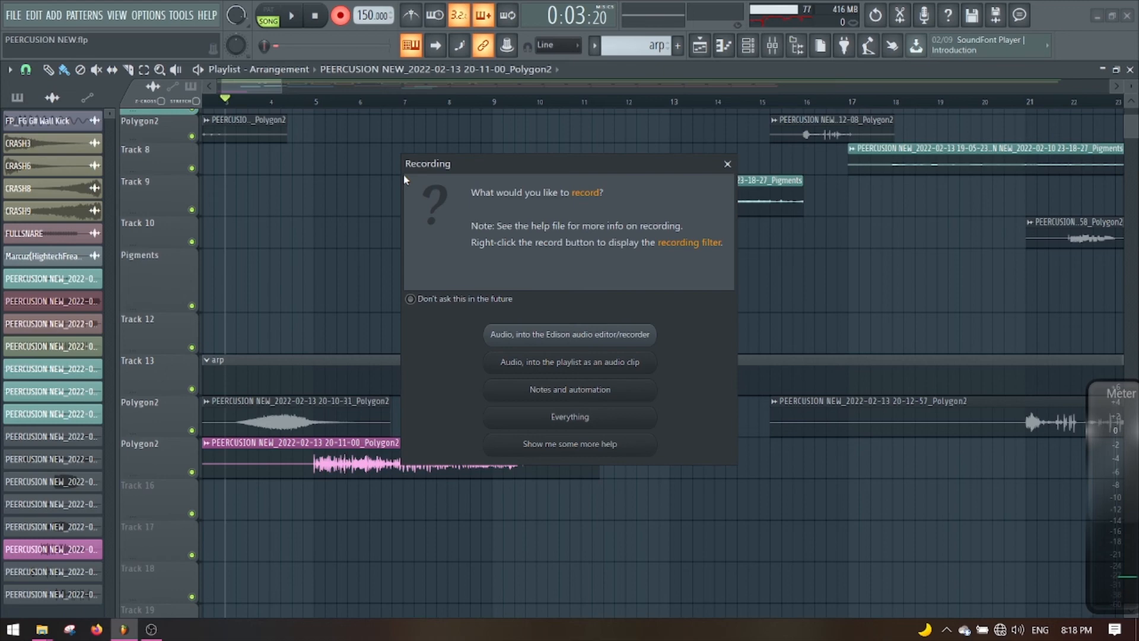
left_click(570, 417)
left_click(773, 45)
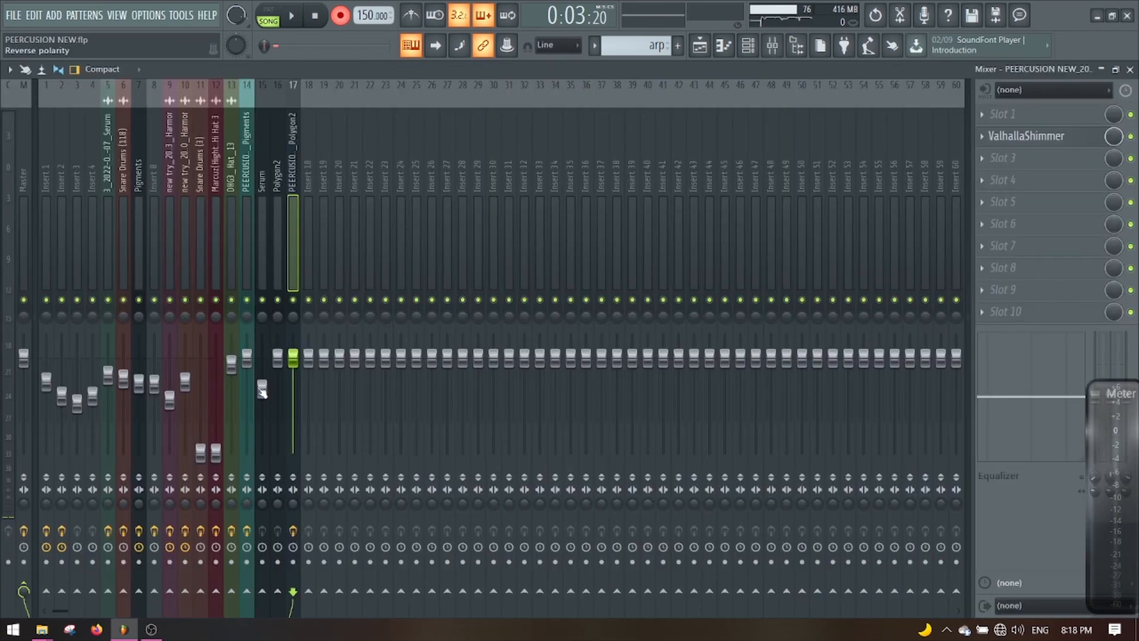
left_click(293, 561)
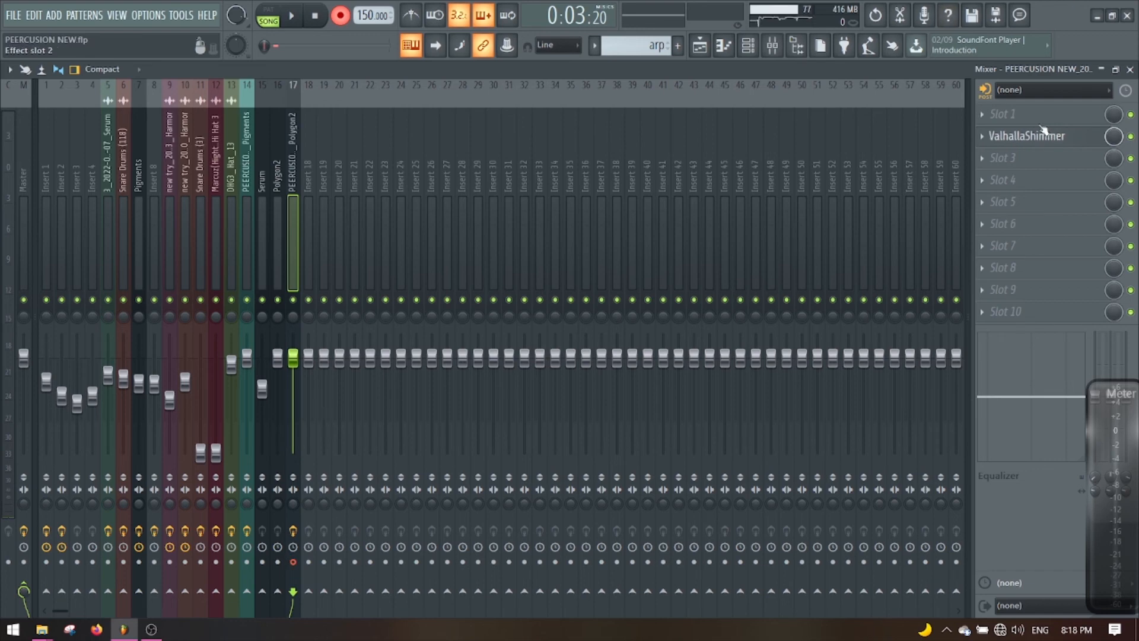
Record the armed Polygon2 track with its reverb into the playlist while the song plays from bar 3.
left_click(698, 48)
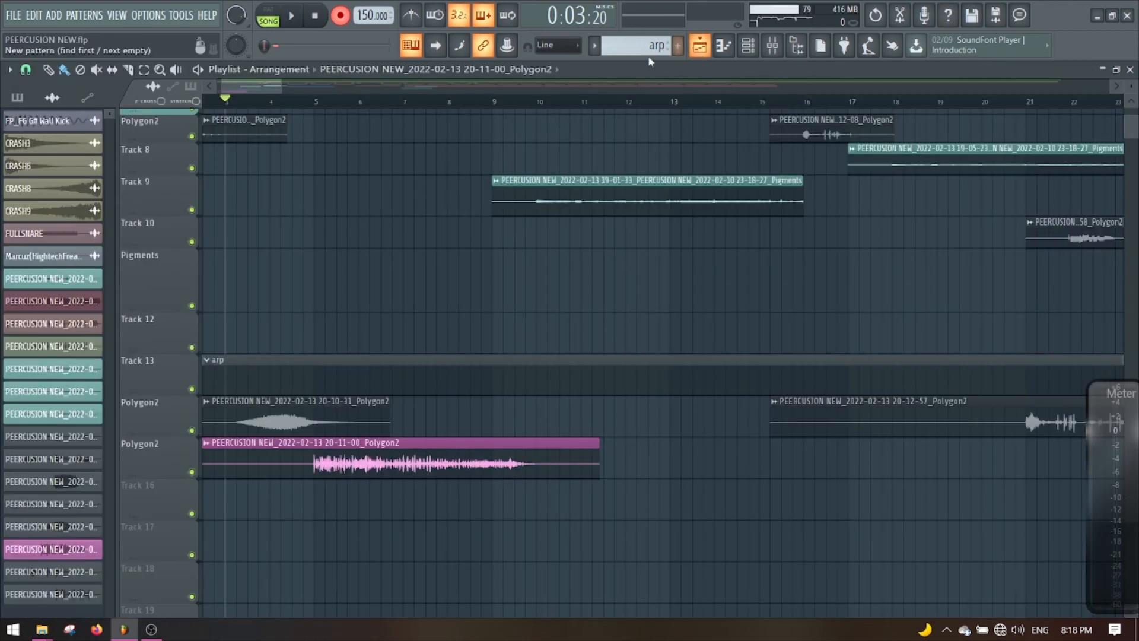
key("space")
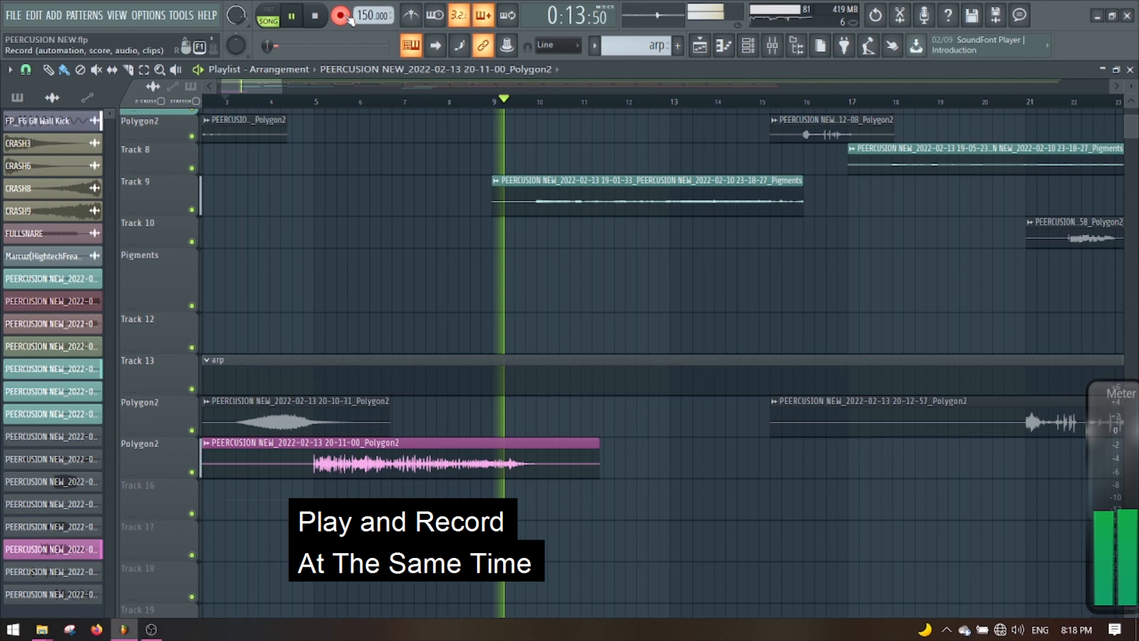
key("space")
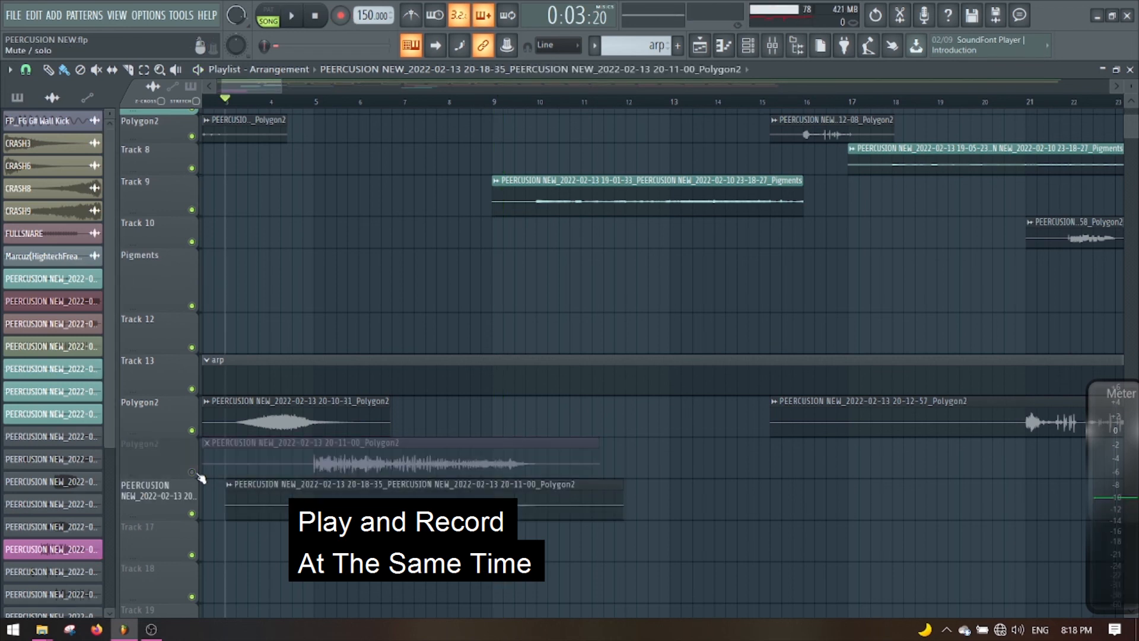
Audition the new recording with the original Polygon2 track muted, and move the original clip to Track 18 at bar 5.
key("space")
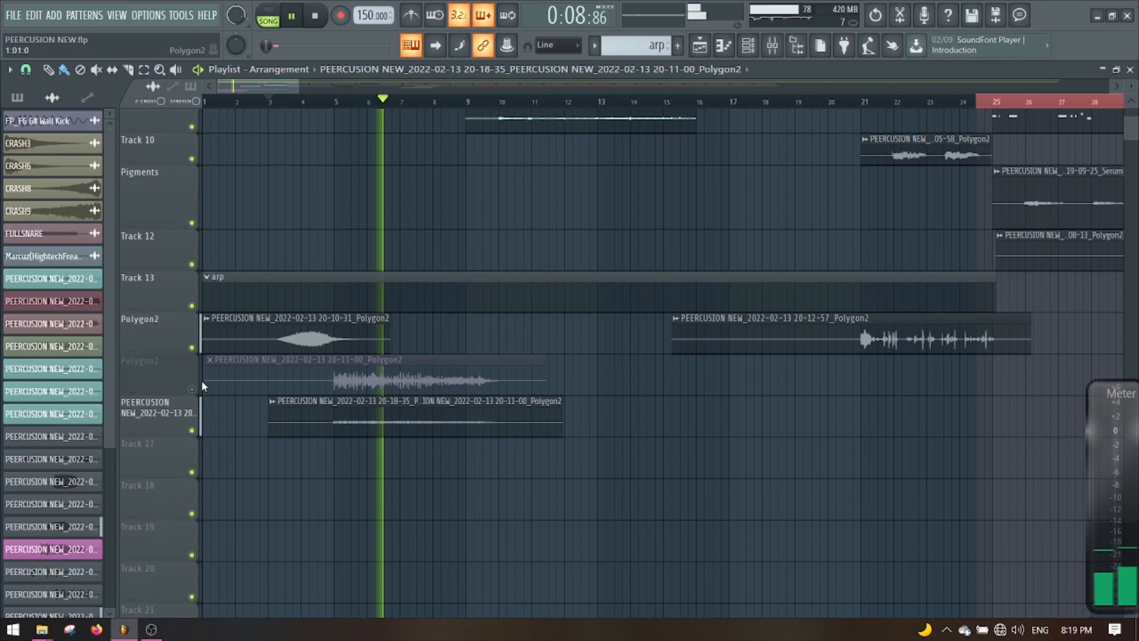
left_click_drag(270, 387, 400, 514)
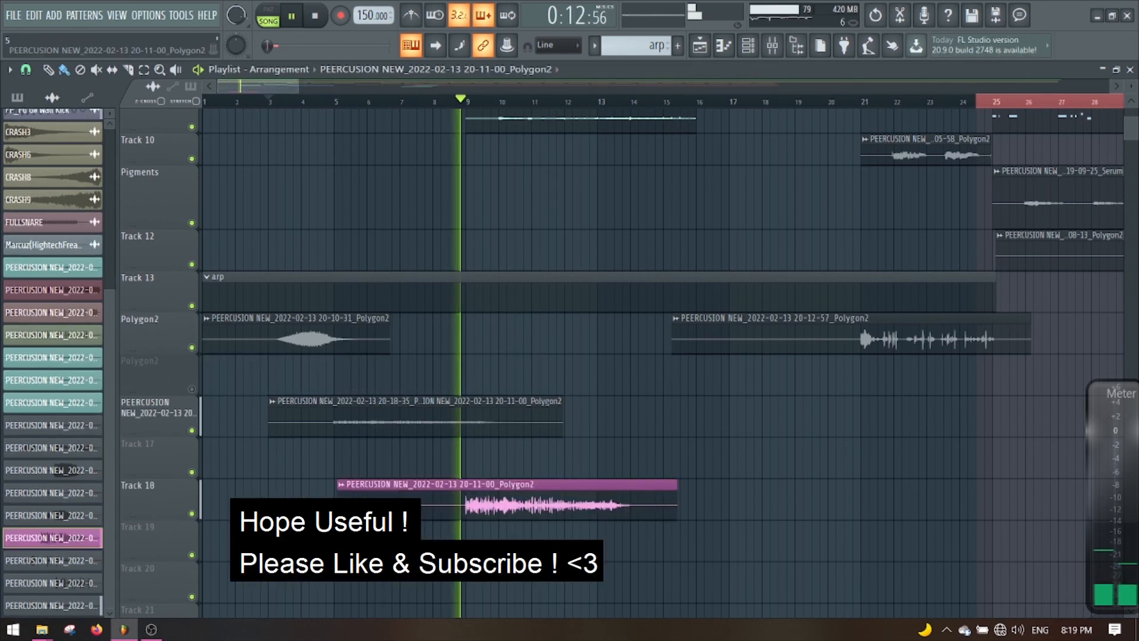